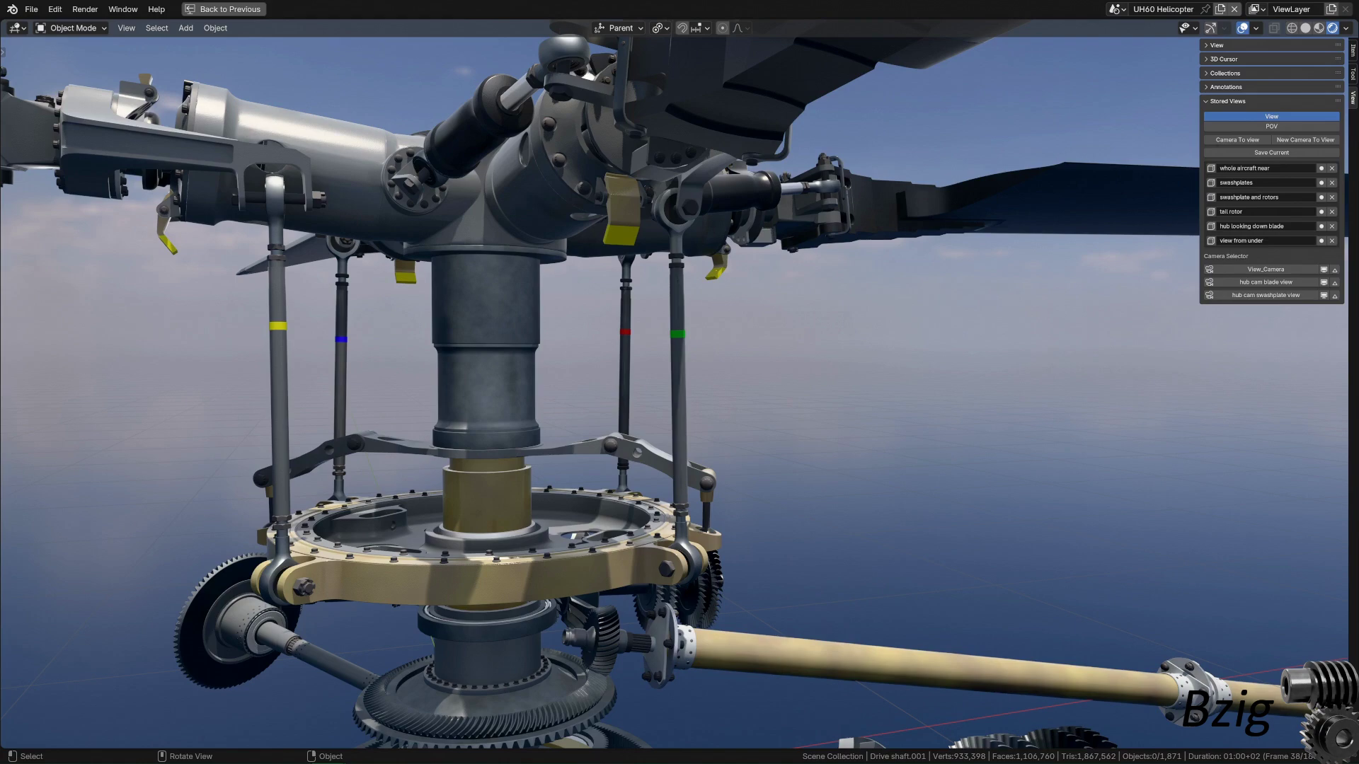
Start playback of the UH-60 rotor animation in the 3D viewport
{"action": "key", "text": "space"}
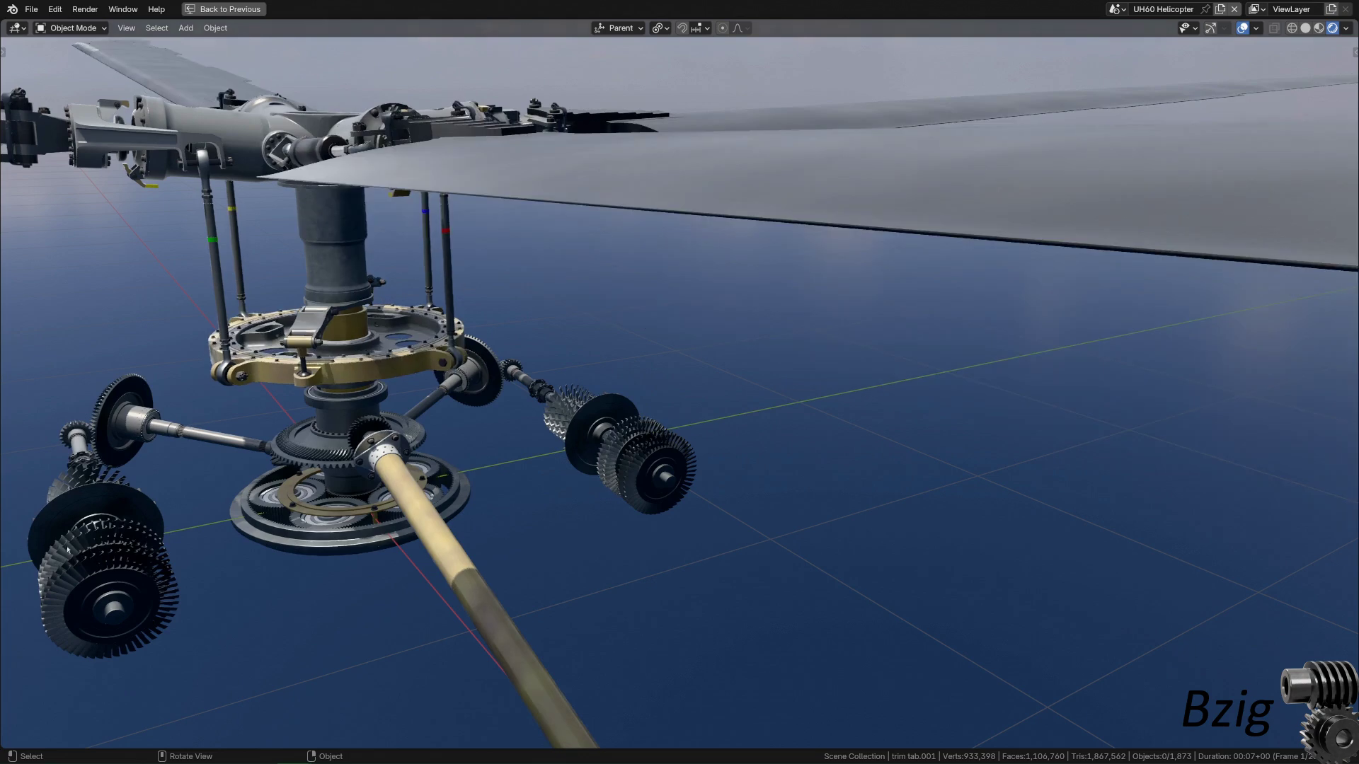
Jump to the 'looking fwd from above' stored view and select the near main rotor blade
{"action": "key", "text": "n"}
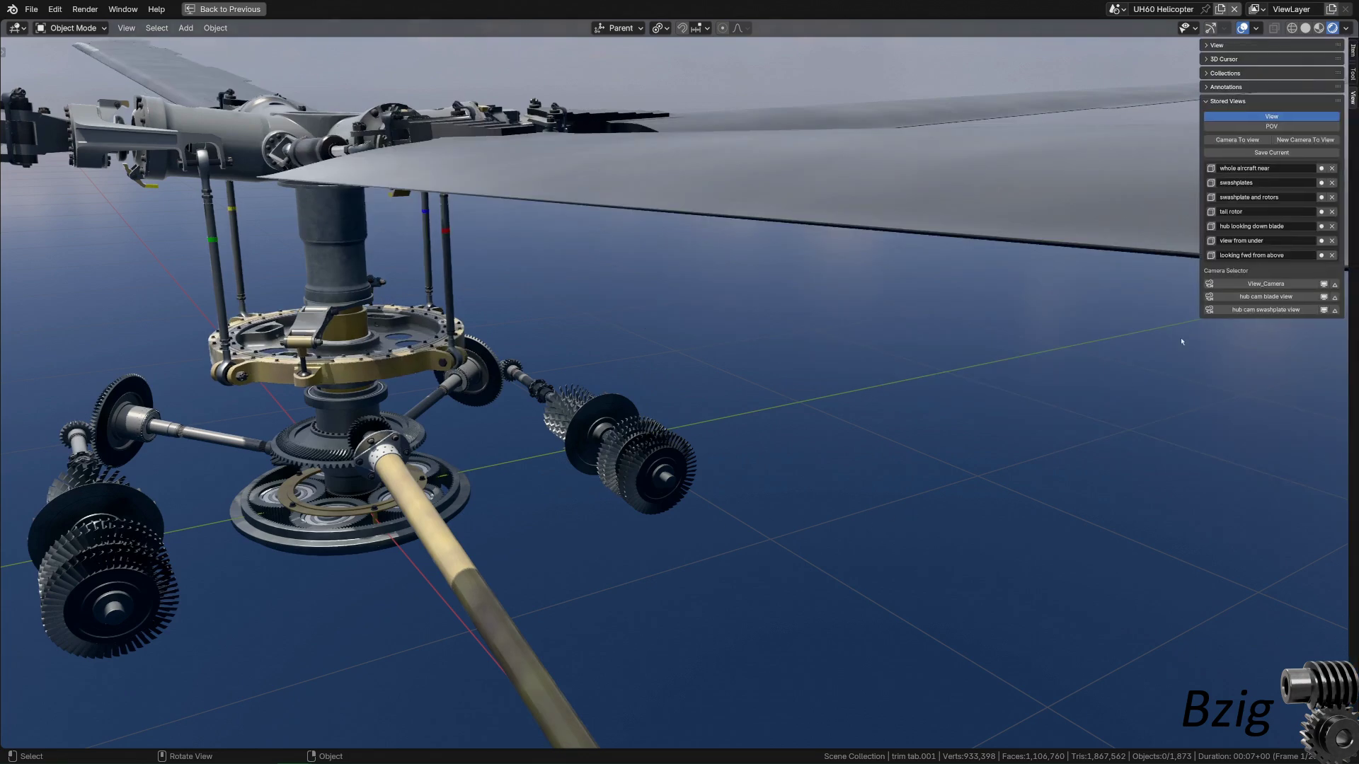
{"action": "left_click", "coordinate": [1211, 256]}
{"action": "key", "text": "n"}
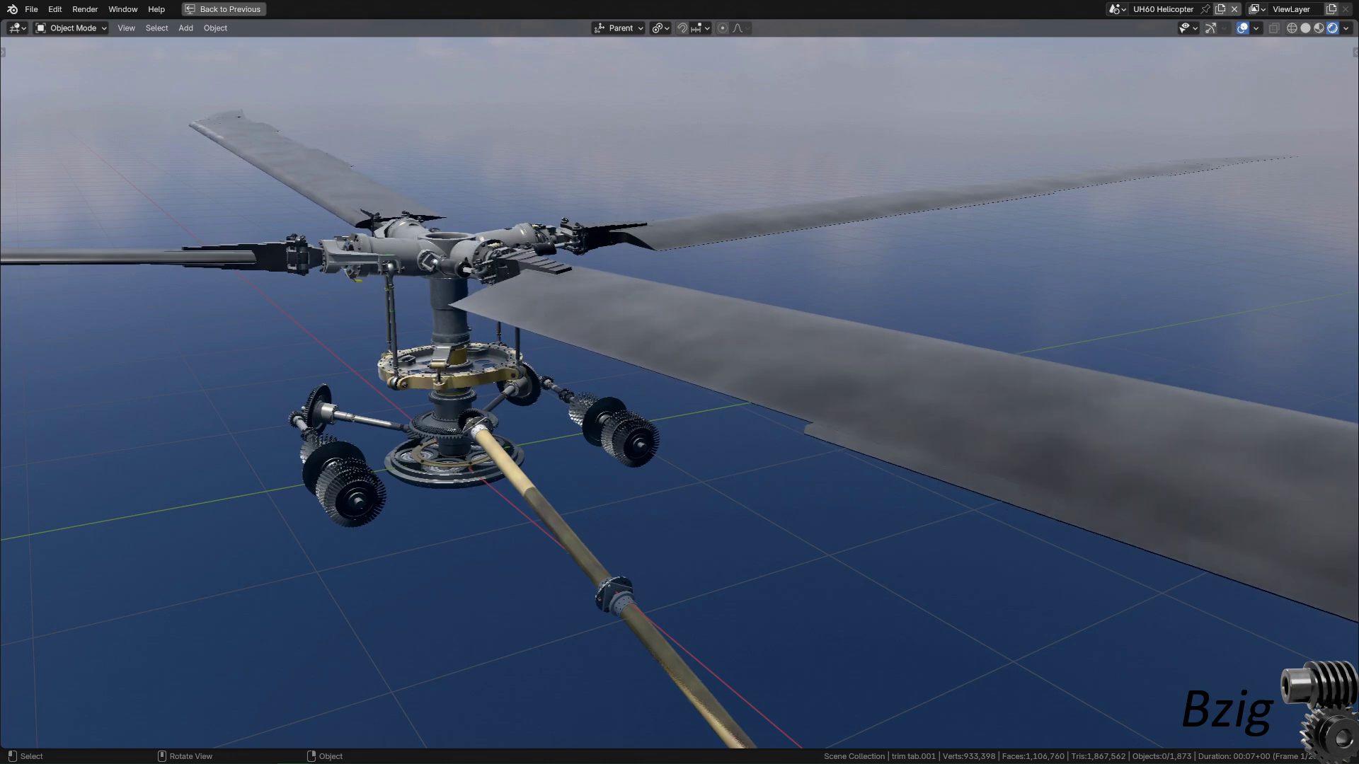
{"action": "left_click", "coordinate": [893, 460]}
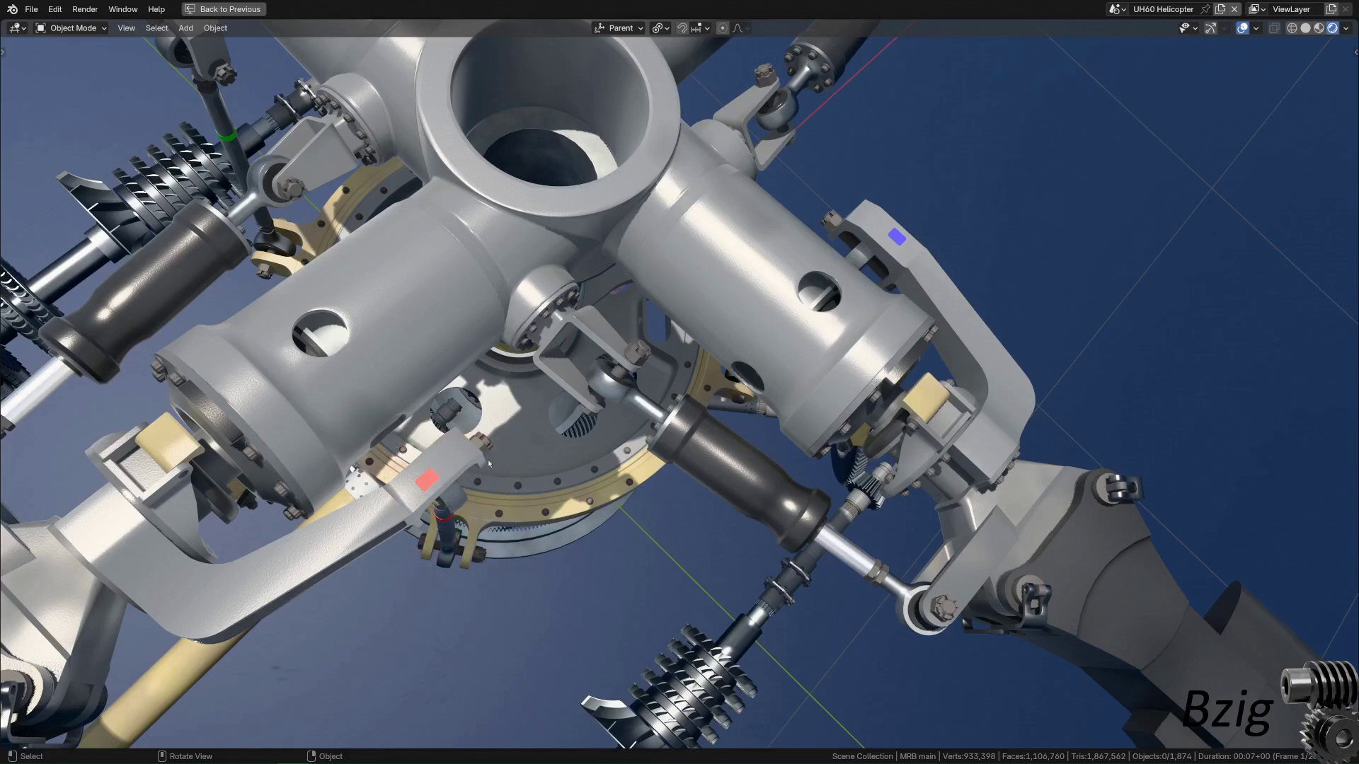
Switch to the 'red blde rigging' stored view and hide the sidebar again
{"action": "key", "text": "n"}
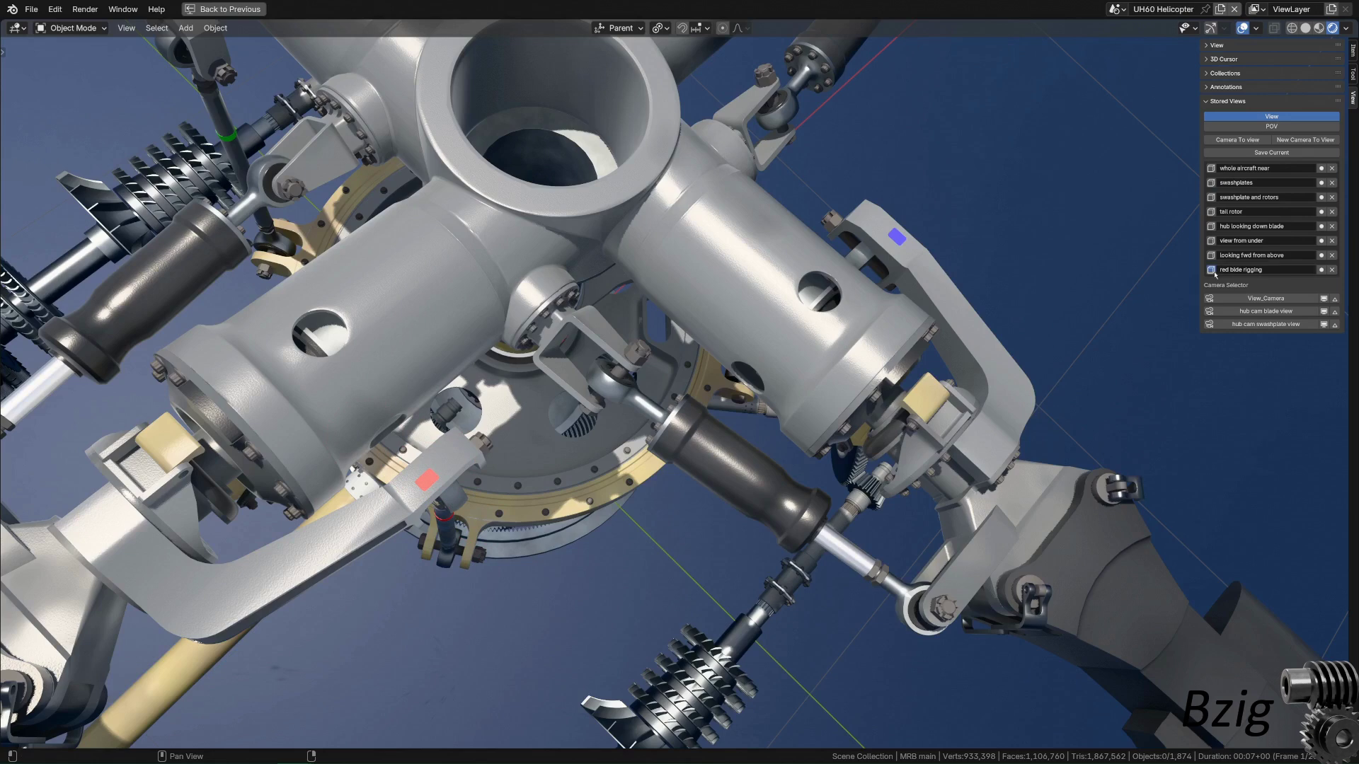
{"action": "left_click", "coordinate": [1213, 271]}
{"action": "key", "text": "n"}
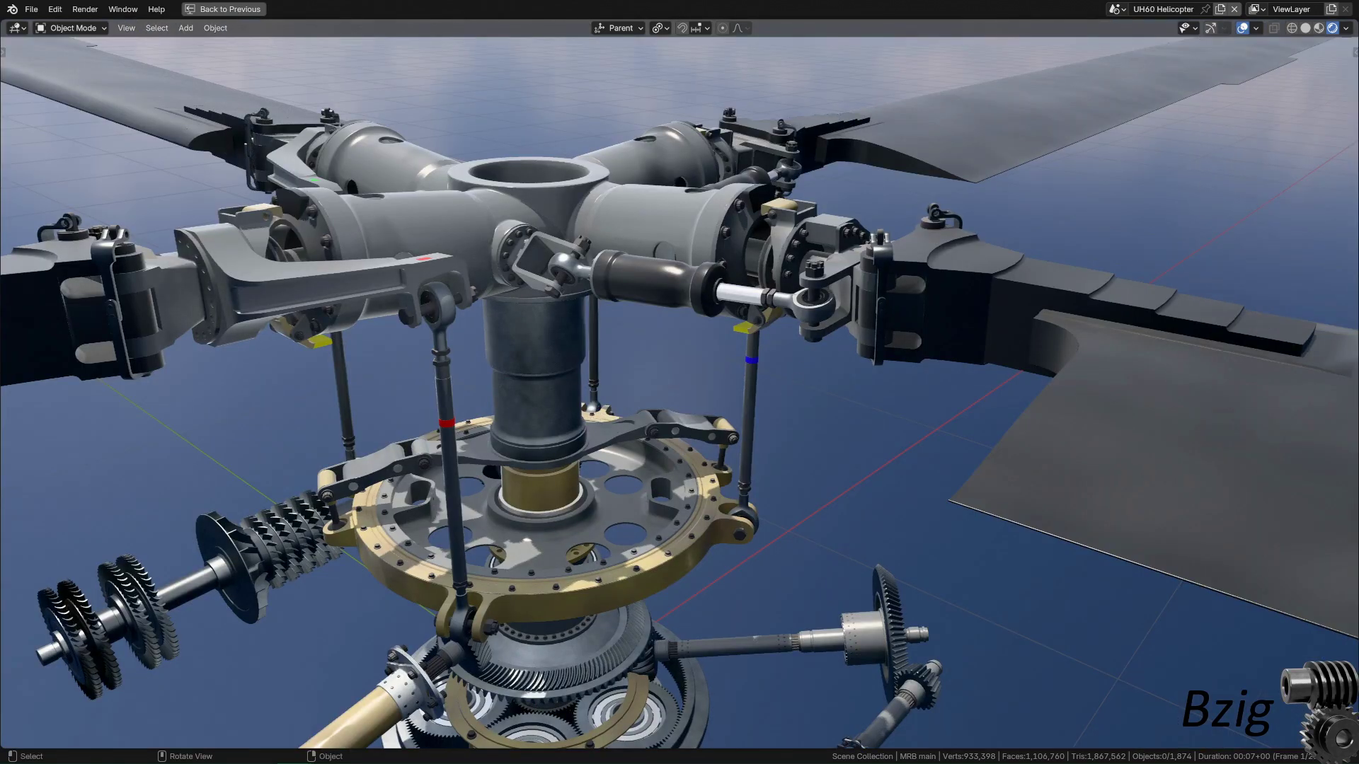
Annotate lines from the hub down the pitch rod and swashplate link, then erase the sketches
{"action": "left_click_drag", "start_coordinate": [309, 211], "coordinate": [437, 275]}
{"action": "mouse_move", "coordinate": [443, 277]}
{"action": "left_mouse_down"}
{"action": "mouse_move", "coordinate": [437, 404]}
{"action": "mouse_move", "coordinate": [465, 613]}
{"action": "mouse_move", "coordinate": [458, 592]}
{"action": "mouse_move", "coordinate": [426, 611]}
{"action": "mouse_move", "coordinate": [454, 595]}
{"action": "left_mouse_up"}
{"action": "mouse_move", "coordinate": [401, 505]}
{"action": "left_mouse_down"}
{"action": "mouse_move", "coordinate": [408, 569]}
{"action": "mouse_move", "coordinate": [400, 559]}
{"action": "mouse_move", "coordinate": [446, 594]}
{"action": "mouse_move", "coordinate": [458, 640]}
{"action": "mouse_move", "coordinate": [461, 579]}
{"action": "left_mouse_up"}
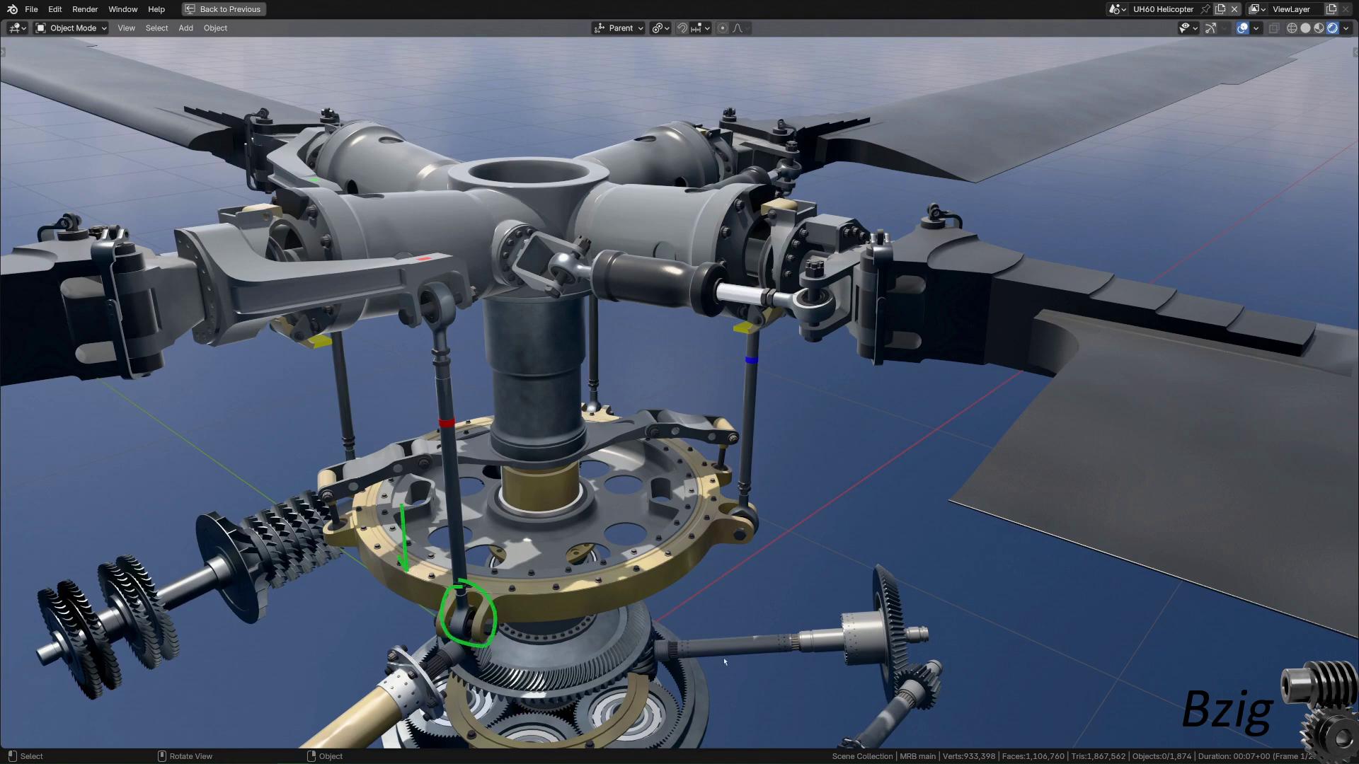
{"action": "mouse_move", "coordinate": [522, 705]}
{"action": "left_mouse_down"}
{"action": "mouse_move", "coordinate": [461, 570]}
{"action": "mouse_move", "coordinate": [402, 500]}
{"action": "left_mouse_up"}
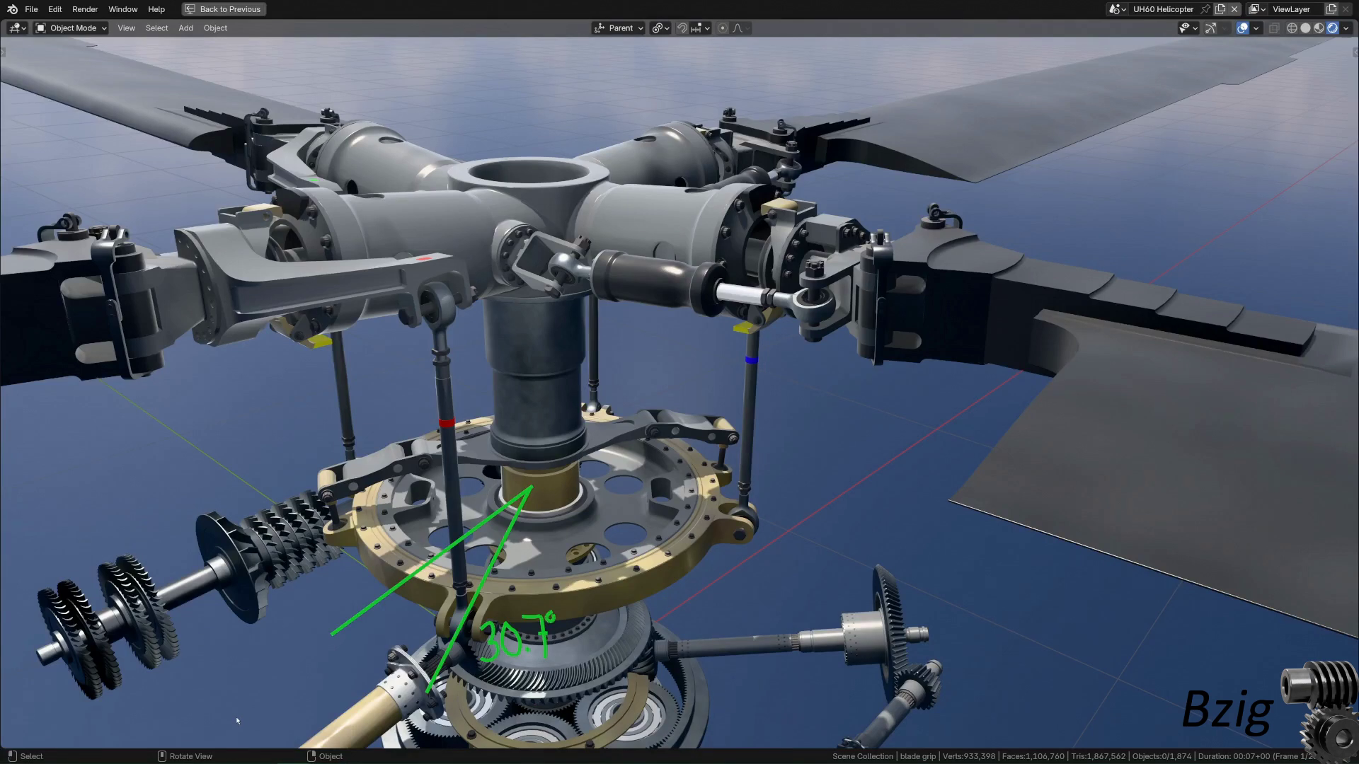
{"action": "mouse_move", "coordinate": [248, 676]}
{"action": "left_mouse_down"}
{"action": "mouse_move", "coordinate": [318, 647]}
{"action": "mouse_move", "coordinate": [460, 525]}
{"action": "mouse_move", "coordinate": [534, 488]}
{"action": "mouse_move", "coordinate": [426, 660]}
{"action": "mouse_move", "coordinate": [529, 629]}
{"action": "left_mouse_up"}
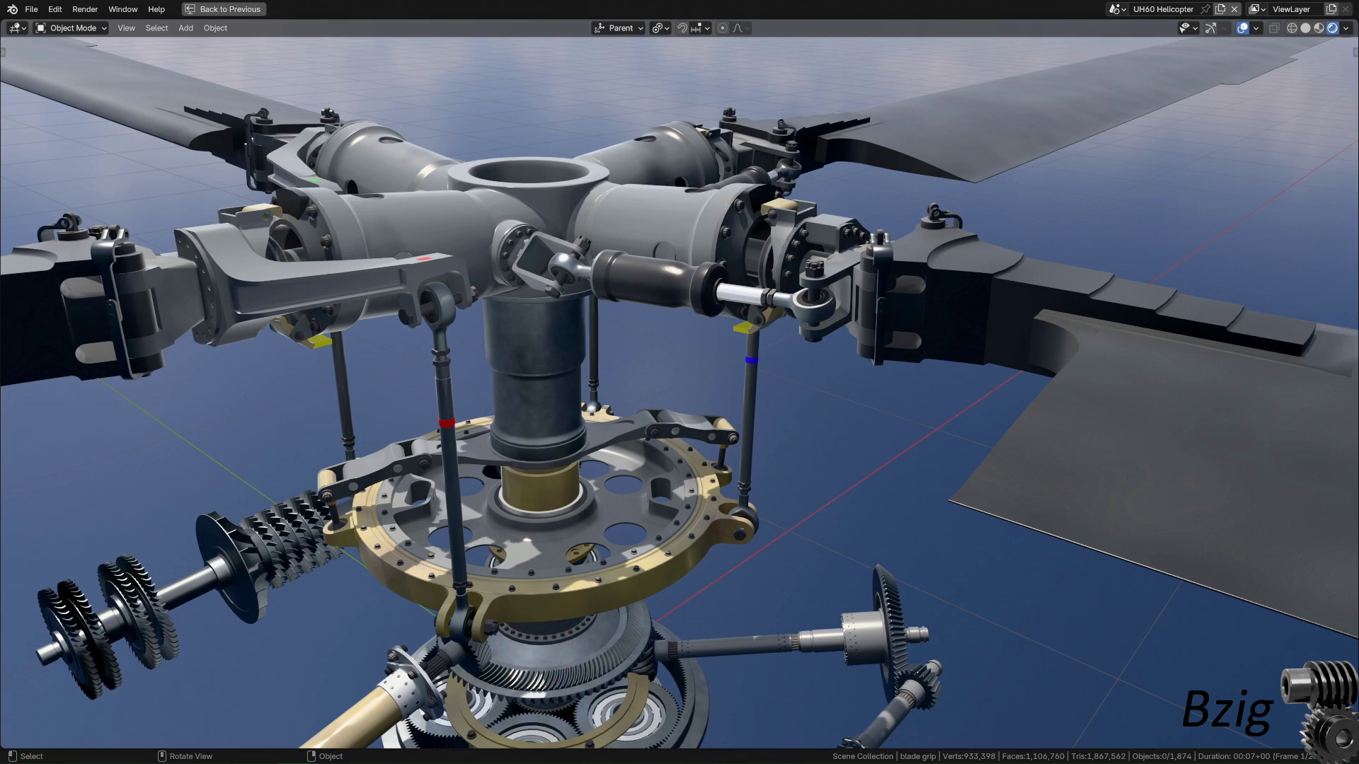
Play the animation, then in the working file select the lower PCR empty plus the FFLL empty
{"action": "key", "text": "space"}
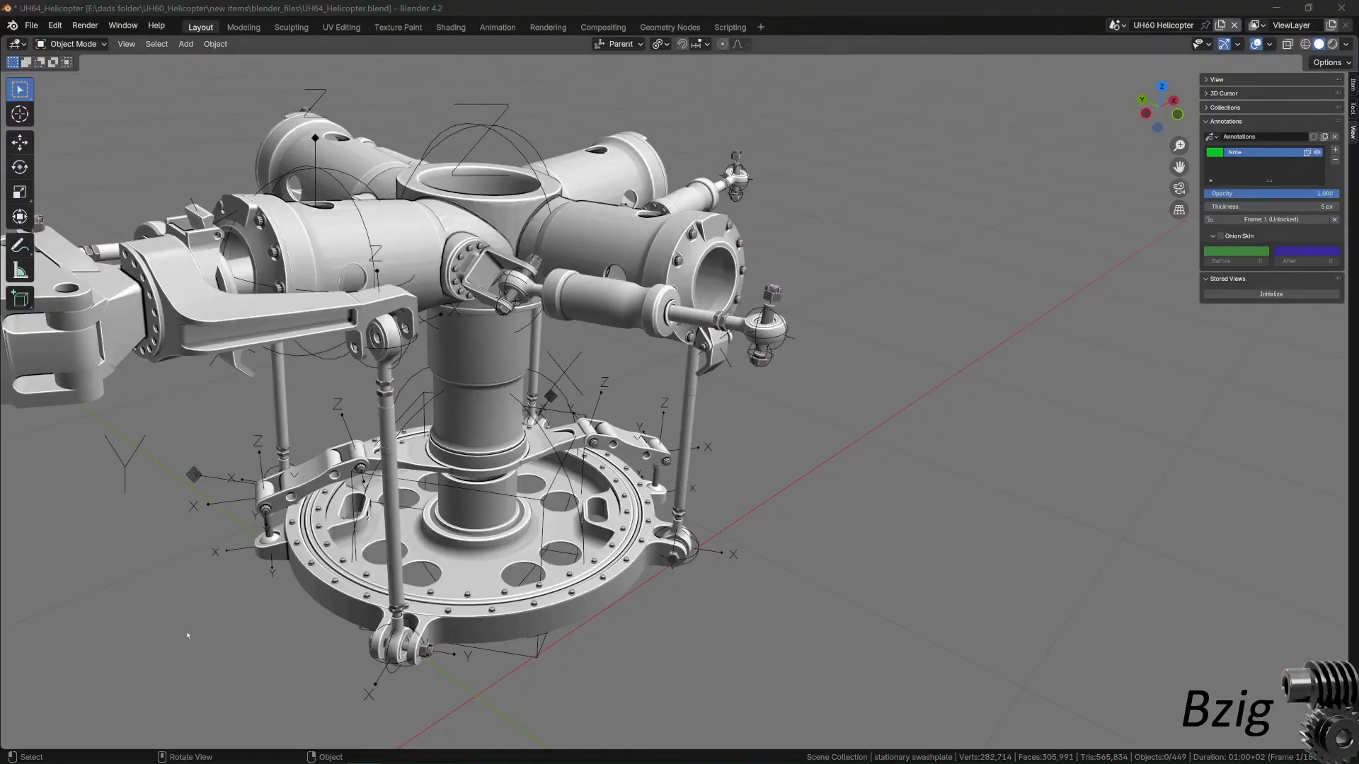
{"action": "left_click", "coordinate": [182, 667]}
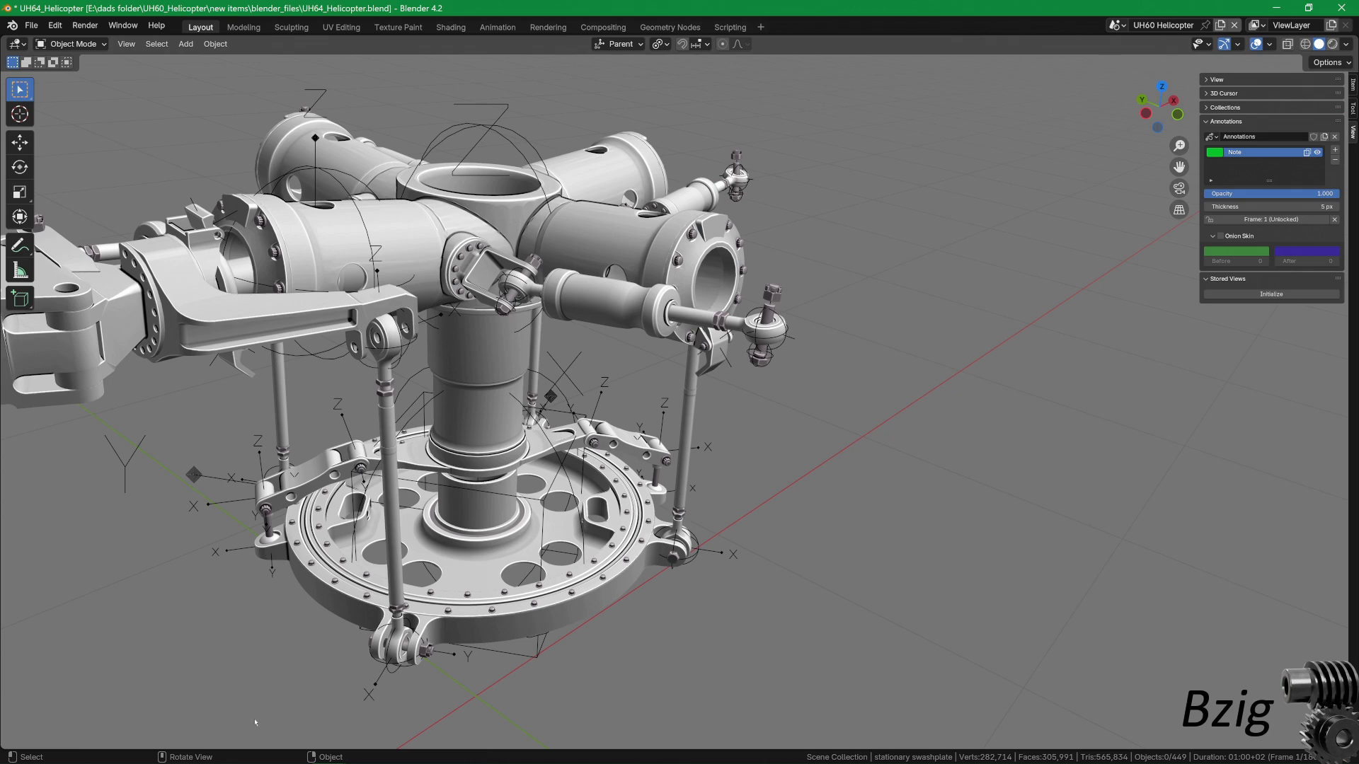
{"action": "left_click", "coordinate": [452, 654], "text": "shift"}
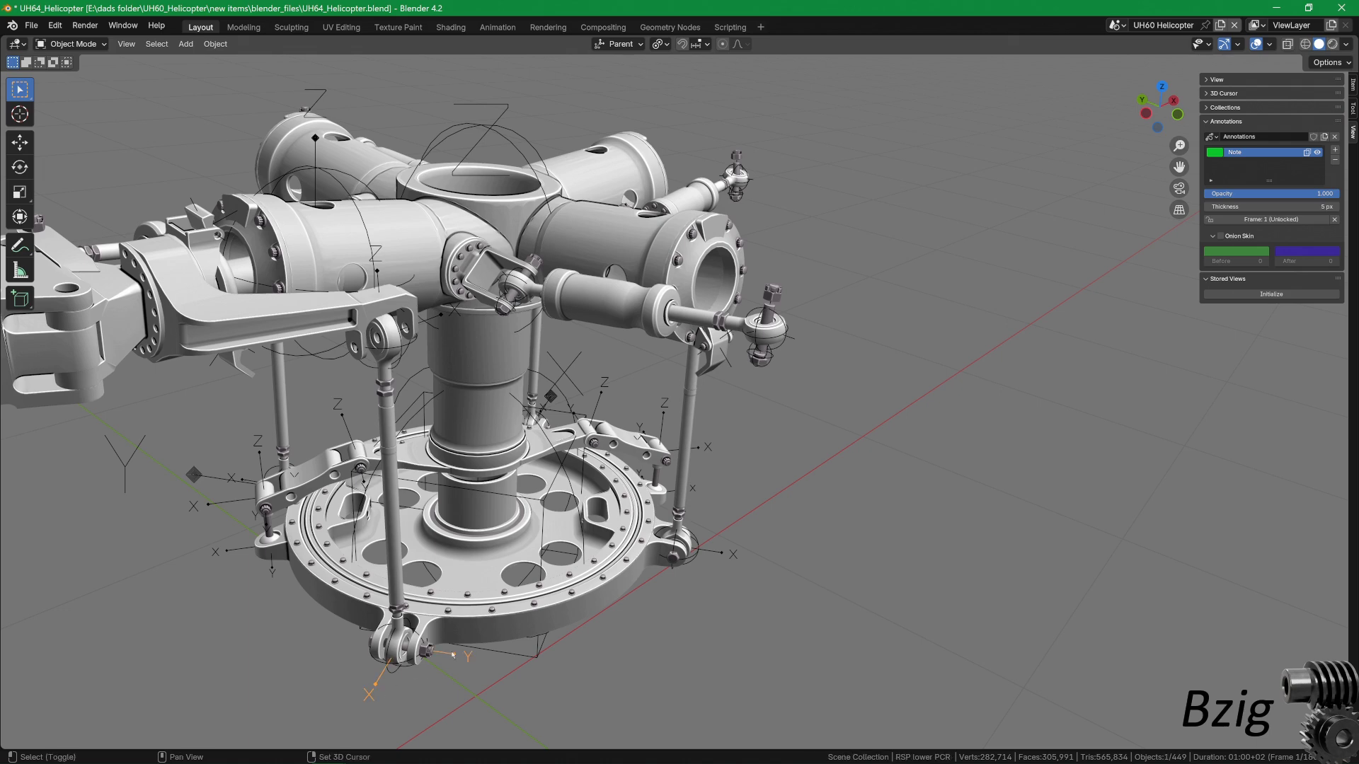
{"action": "left_click", "coordinate": [326, 92], "text": "shift"}
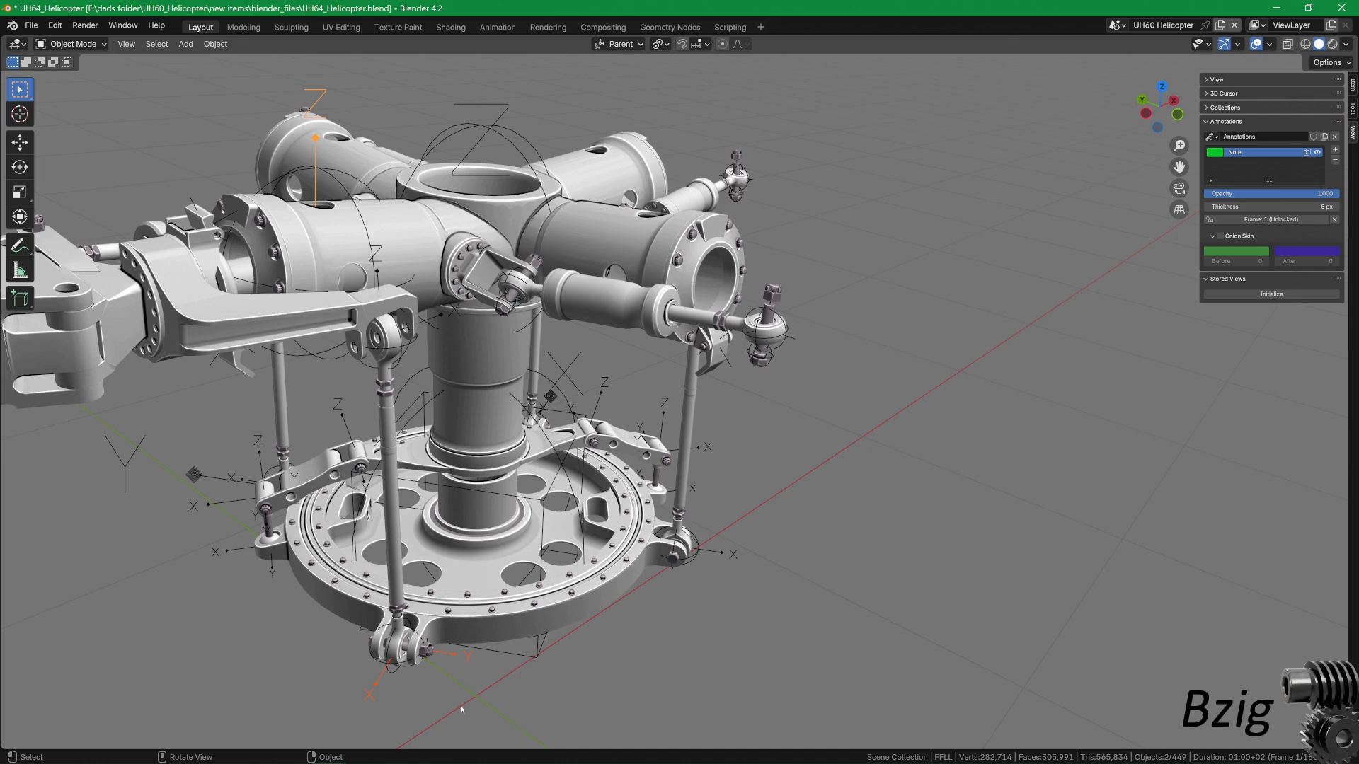
Annotate a double arrow below the hub, a curved arrow and a circle, then erase the circle and double arrow
{"action": "left_click_drag", "start_coordinate": [476, 539], "coordinate": [471, 688]}
{"action": "mouse_move", "coordinate": [476, 546]}
{"action": "left_mouse_down"}
{"action": "mouse_move", "coordinate": [447, 573]}
{"action": "mouse_move", "coordinate": [484, 538]}
{"action": "left_mouse_up"}
{"action": "left_click_drag", "start_coordinate": [464, 682], "coordinate": [481, 674]}
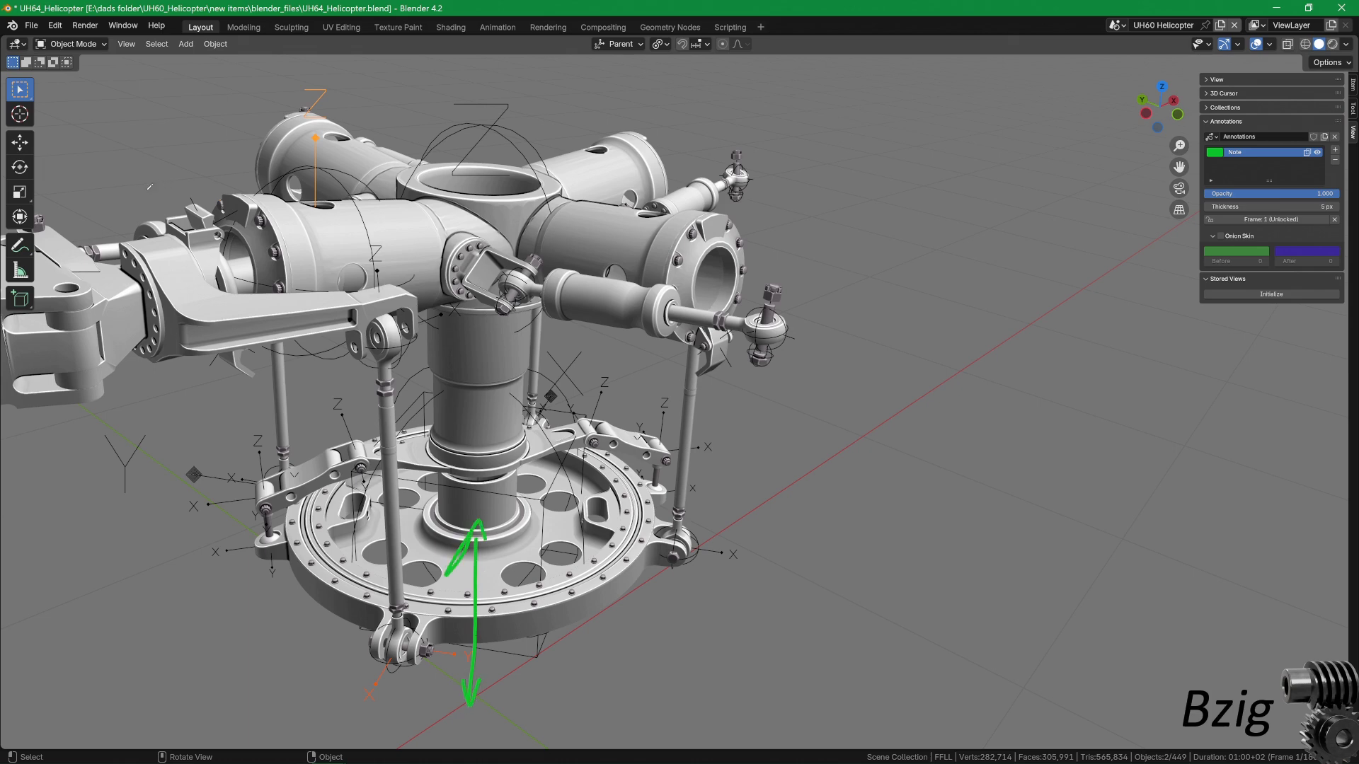
{"action": "mouse_move", "coordinate": [149, 187]}
{"action": "left_mouse_down"}
{"action": "mouse_move", "coordinate": [247, 144]}
{"action": "mouse_move", "coordinate": [375, 199]}
{"action": "mouse_move", "coordinate": [401, 318]}
{"action": "left_mouse_up"}
{"action": "left_click_drag", "start_coordinate": [383, 273], "coordinate": [403, 320]}
{"action": "mouse_move", "coordinate": [150, 166]}
{"action": "left_mouse_down"}
{"action": "mouse_move", "coordinate": [150, 200]}
{"action": "mouse_move", "coordinate": [185, 181]}
{"action": "left_mouse_up"}
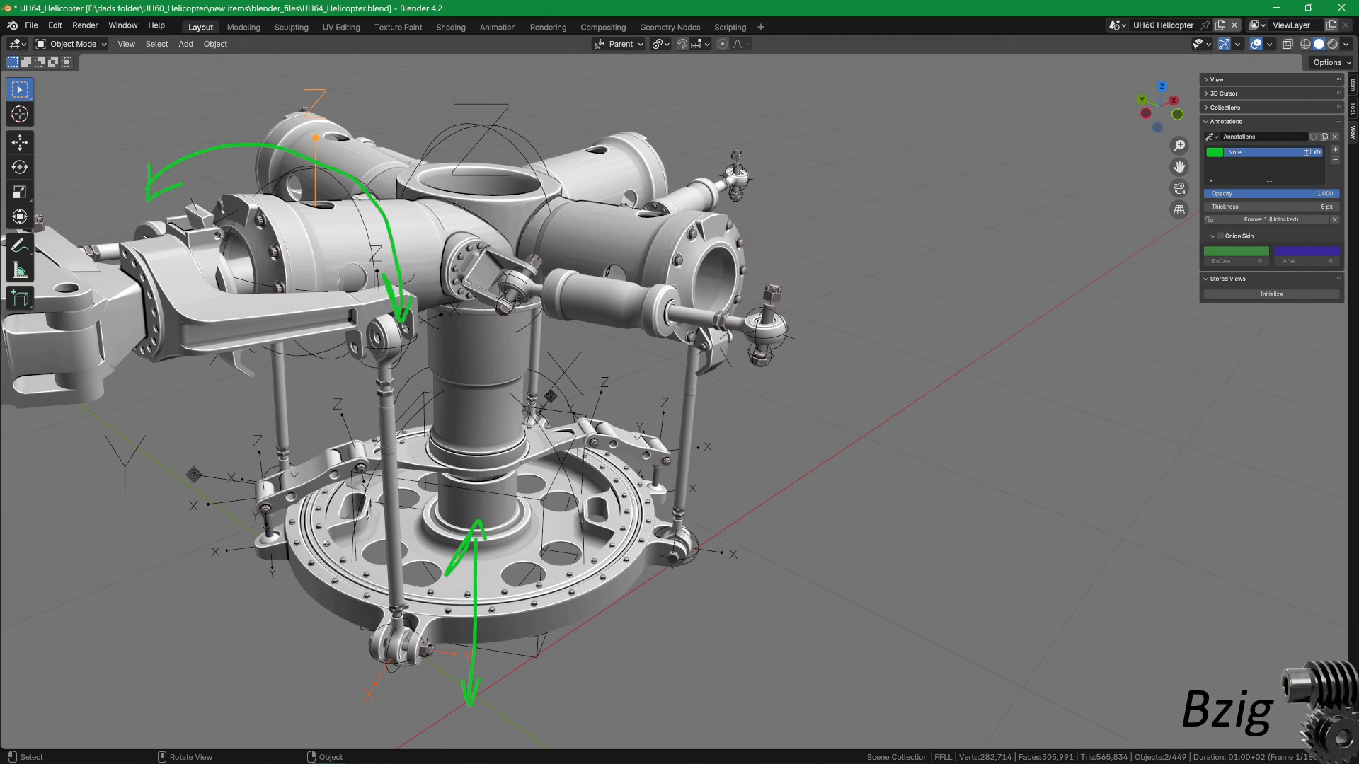
{"action": "mouse_move", "coordinate": [389, 611]}
{"action": "left_mouse_down"}
{"action": "mouse_move", "coordinate": [436, 626]}
{"action": "mouse_move", "coordinate": [418, 603]}
{"action": "left_mouse_up"}
{"action": "mouse_move", "coordinate": [349, 698]}
{"action": "left_mouse_down", "text": "ctrl"}
{"action": "mouse_move", "coordinate": [356, 657]}
{"action": "mouse_move", "coordinate": [482, 691]}
{"action": "mouse_move", "coordinate": [328, 652]}
{"action": "left_mouse_up", "text": "ctrl"}
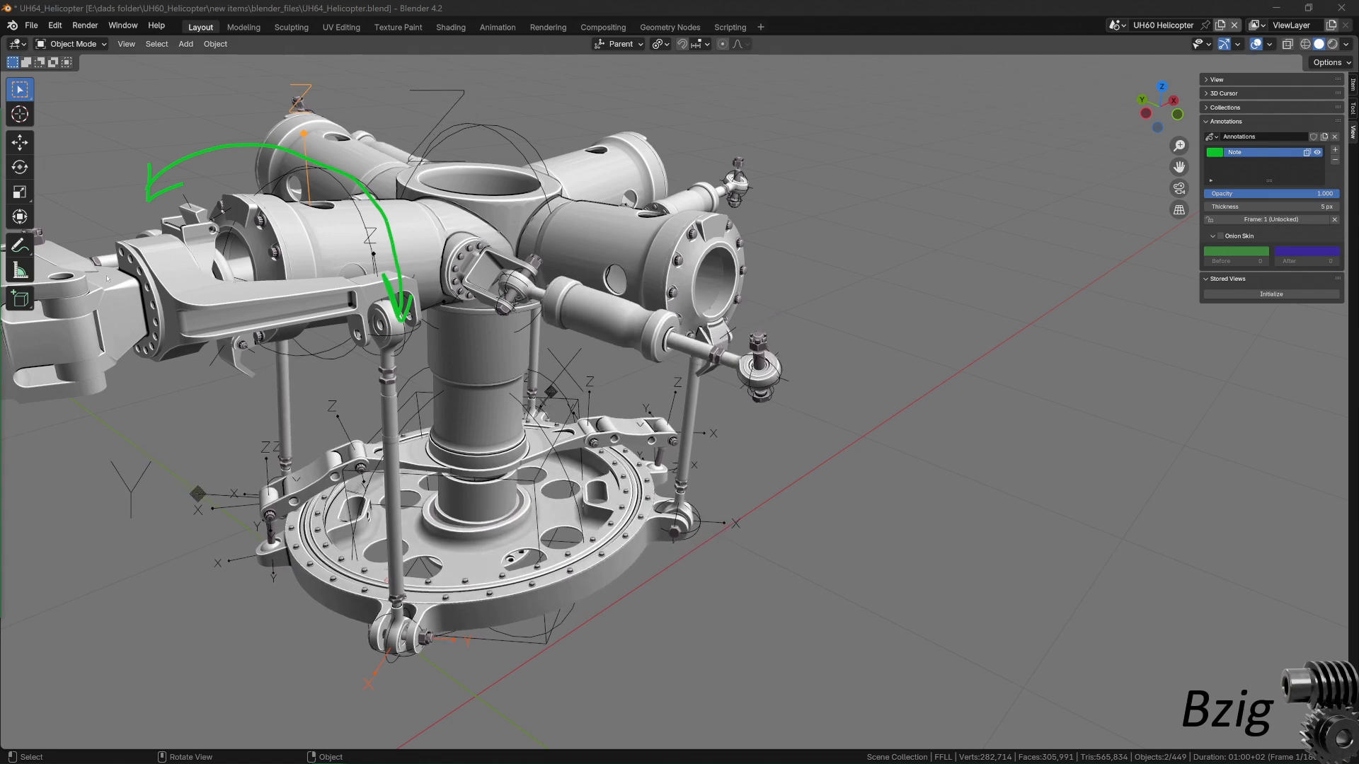
Circle the lower swashplate link and erase the curved arrow sketch
{"action": "left_click", "coordinate": [237, 479]}
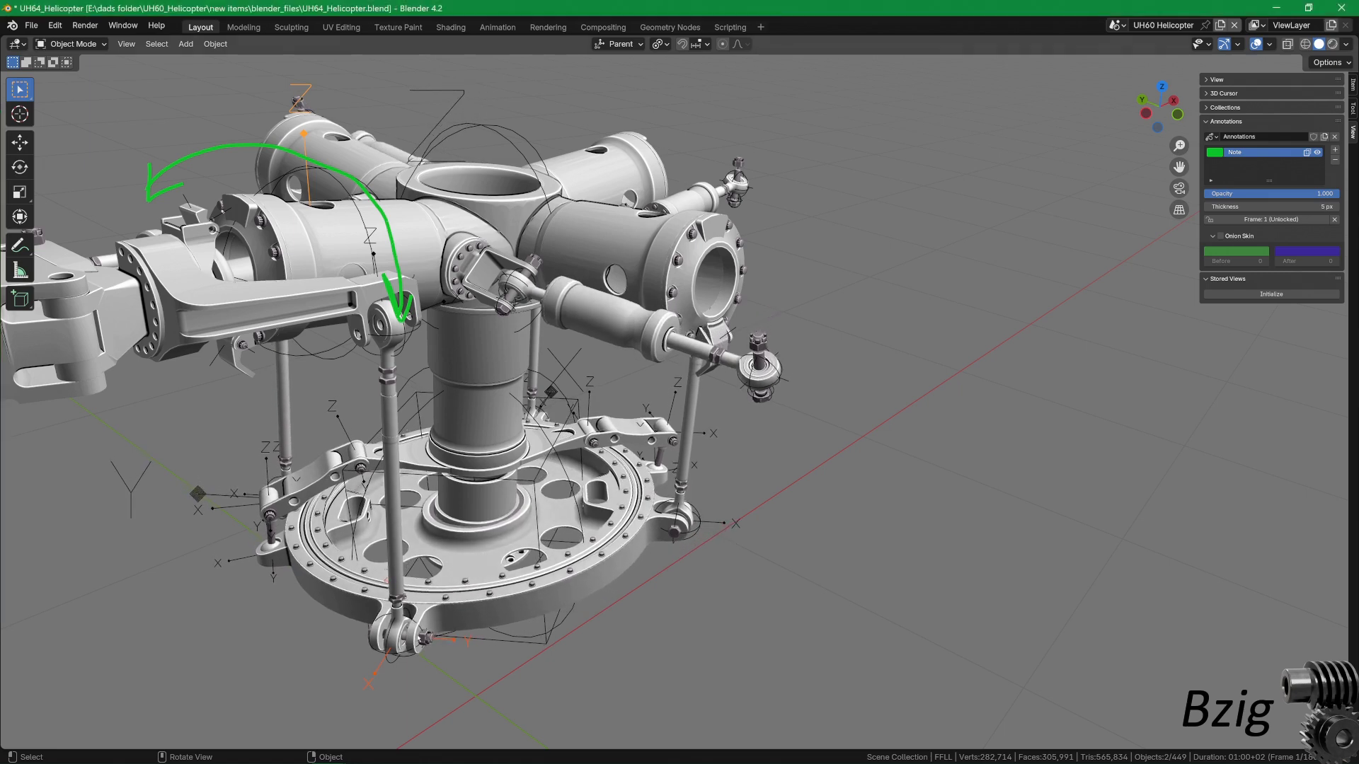
{"action": "mouse_move", "coordinate": [407, 578]}
{"action": "left_mouse_down"}
{"action": "mouse_move", "coordinate": [347, 697]}
{"action": "mouse_move", "coordinate": [386, 579]}
{"action": "left_mouse_up"}
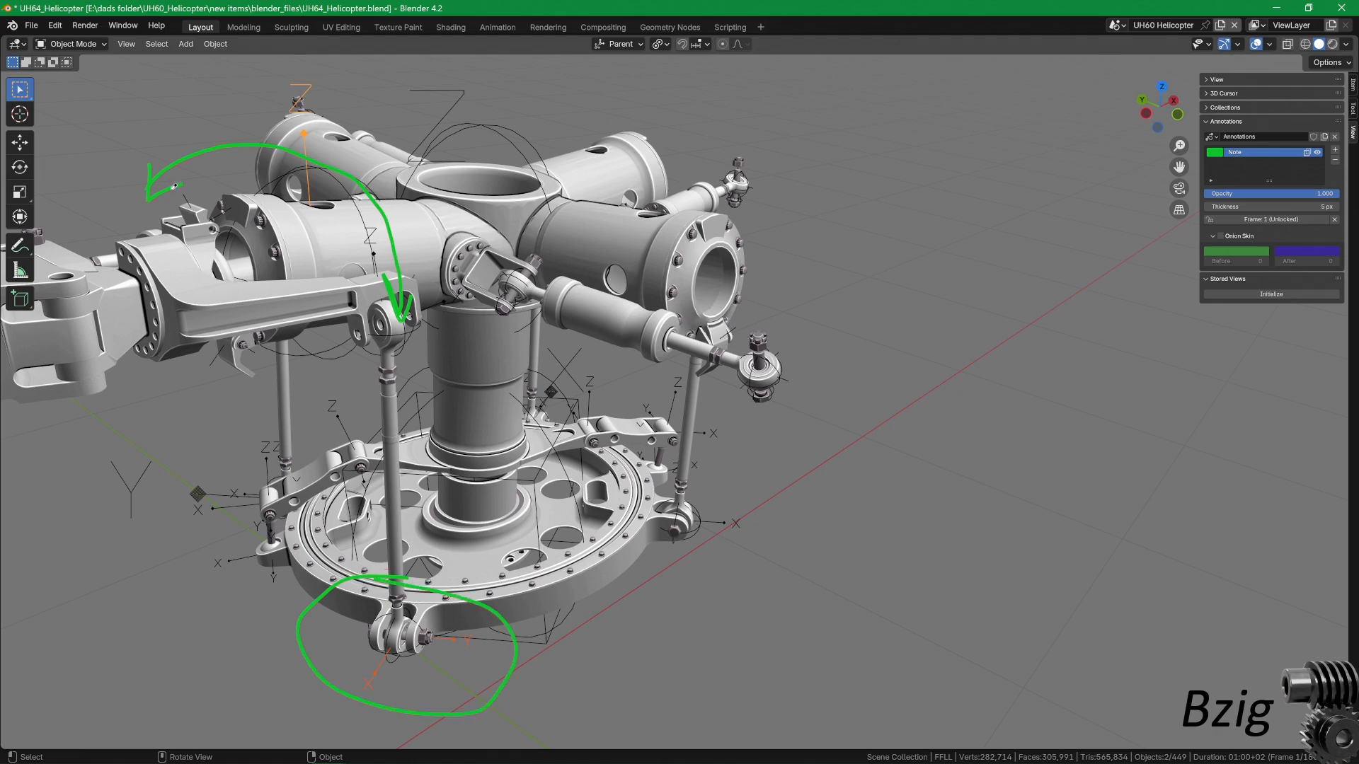
{"action": "mouse_move", "coordinate": [173, 186]}
{"action": "right_mouse_down"}
{"action": "mouse_move", "coordinate": [261, 152]}
{"action": "mouse_move", "coordinate": [393, 254]}
{"action": "mouse_move", "coordinate": [403, 318]}
{"action": "right_mouse_up"}
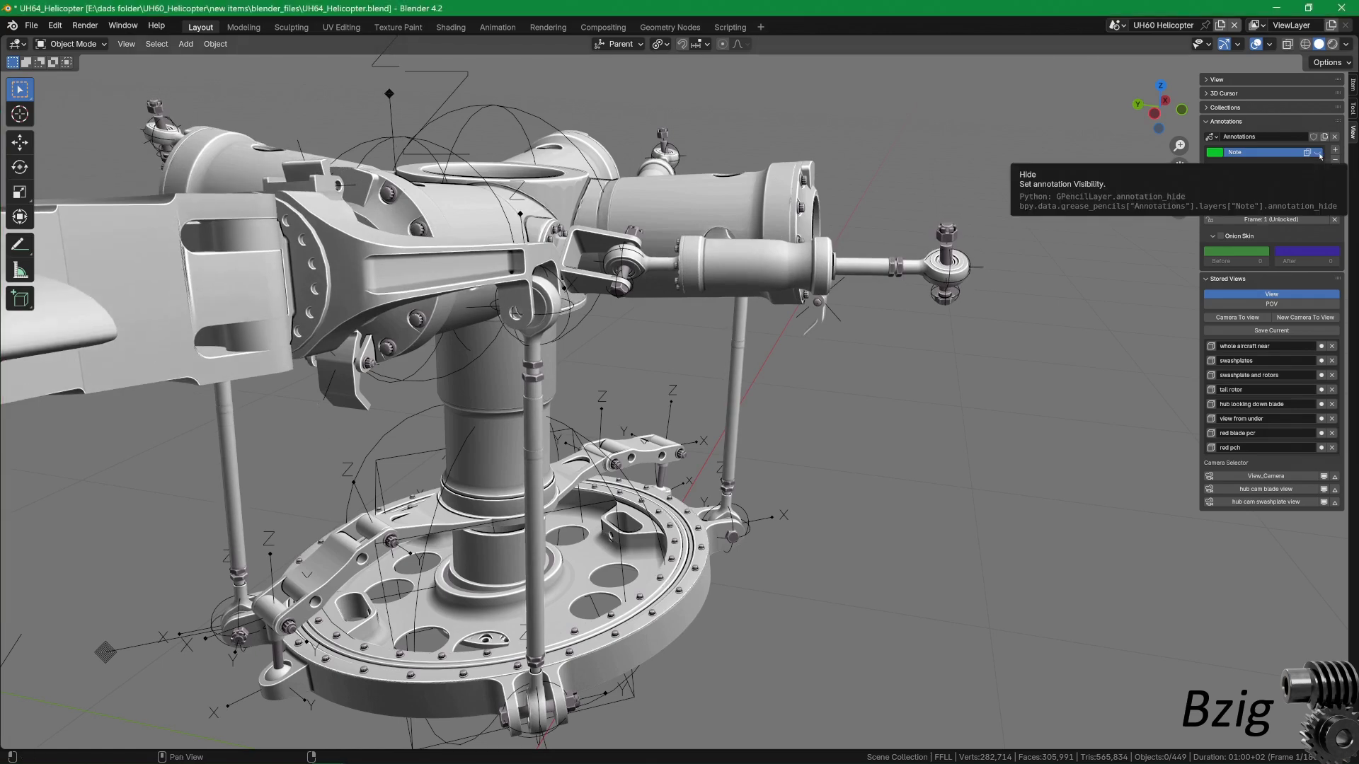
Show the Note sketches again, deselect everything with Alt+A, and widen the area for the drivers view
{"action": "left_click", "coordinate": [1320, 155]}
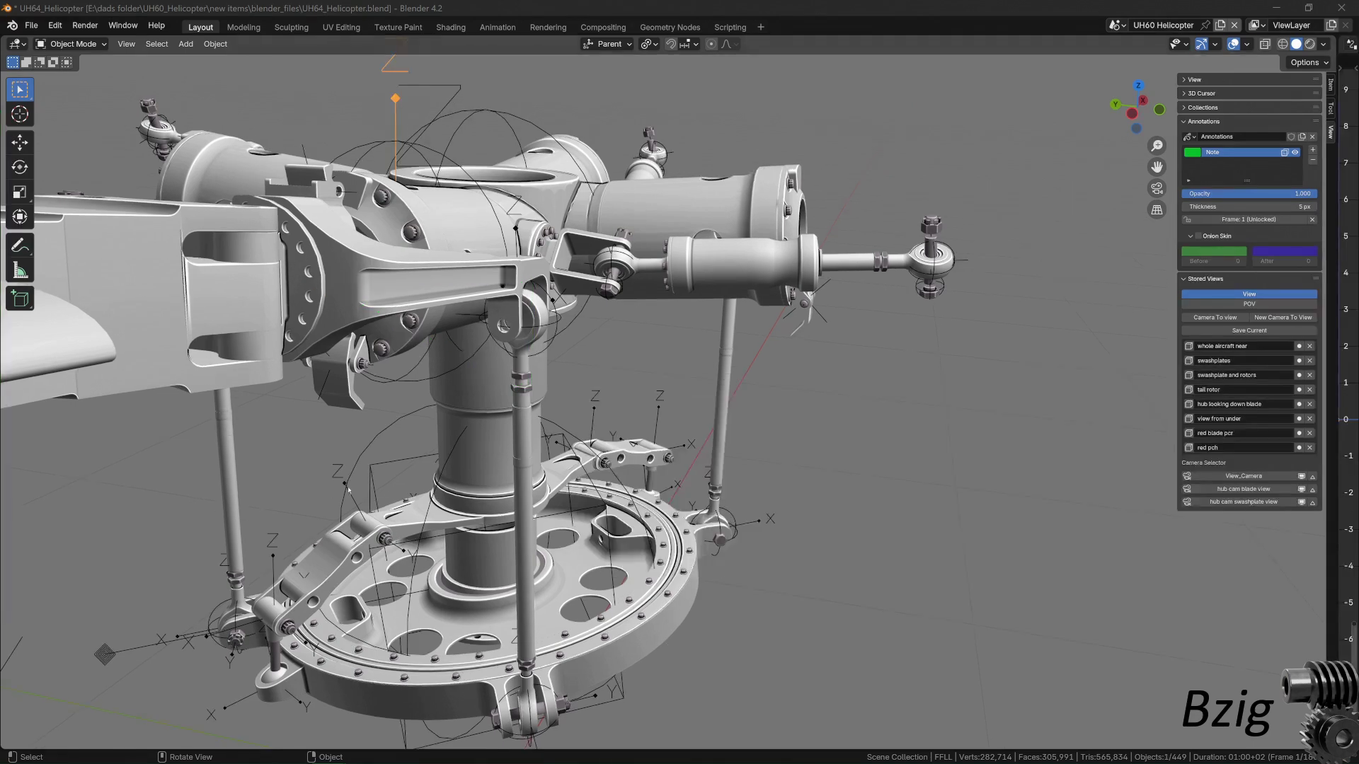
{"action": "key", "text": "alt+a"}
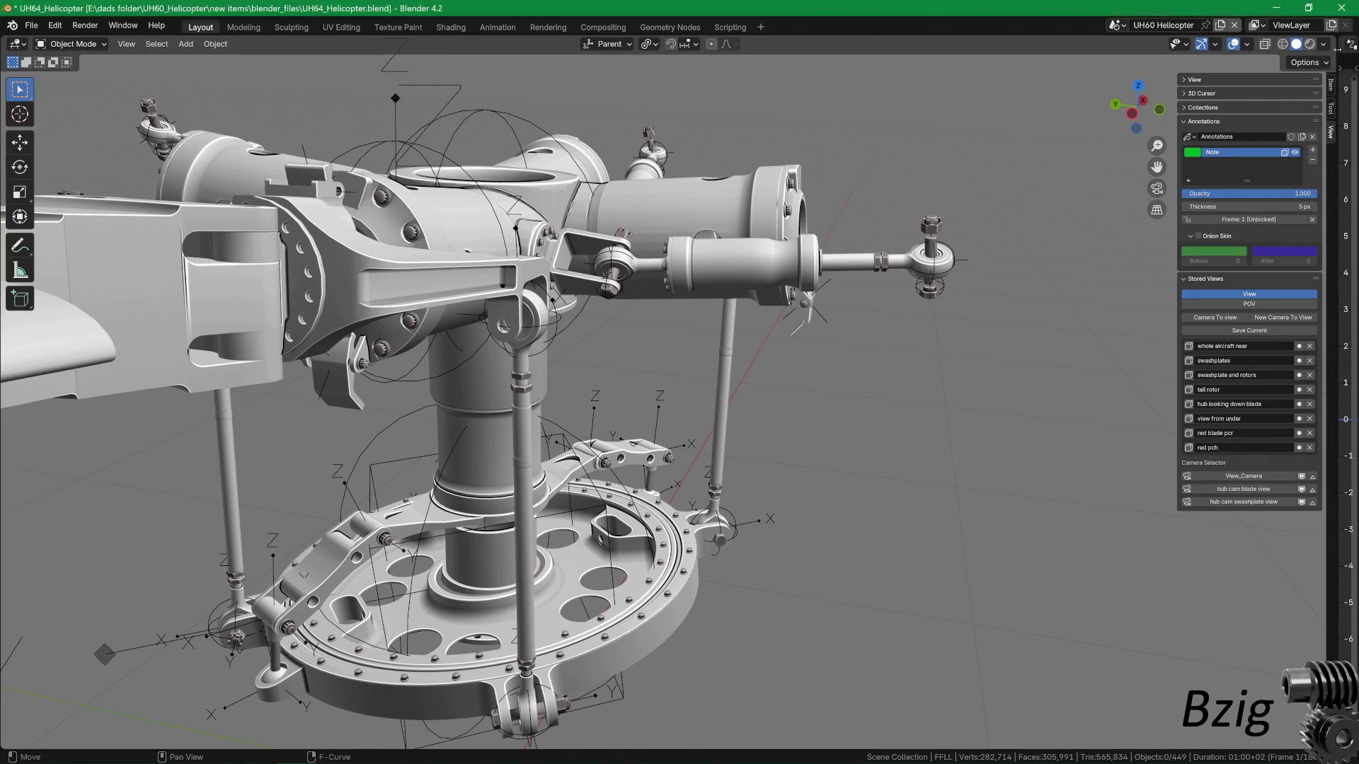
{"action": "left_click_drag", "start_coordinate": [1337, 47], "coordinate": [720, 47]}
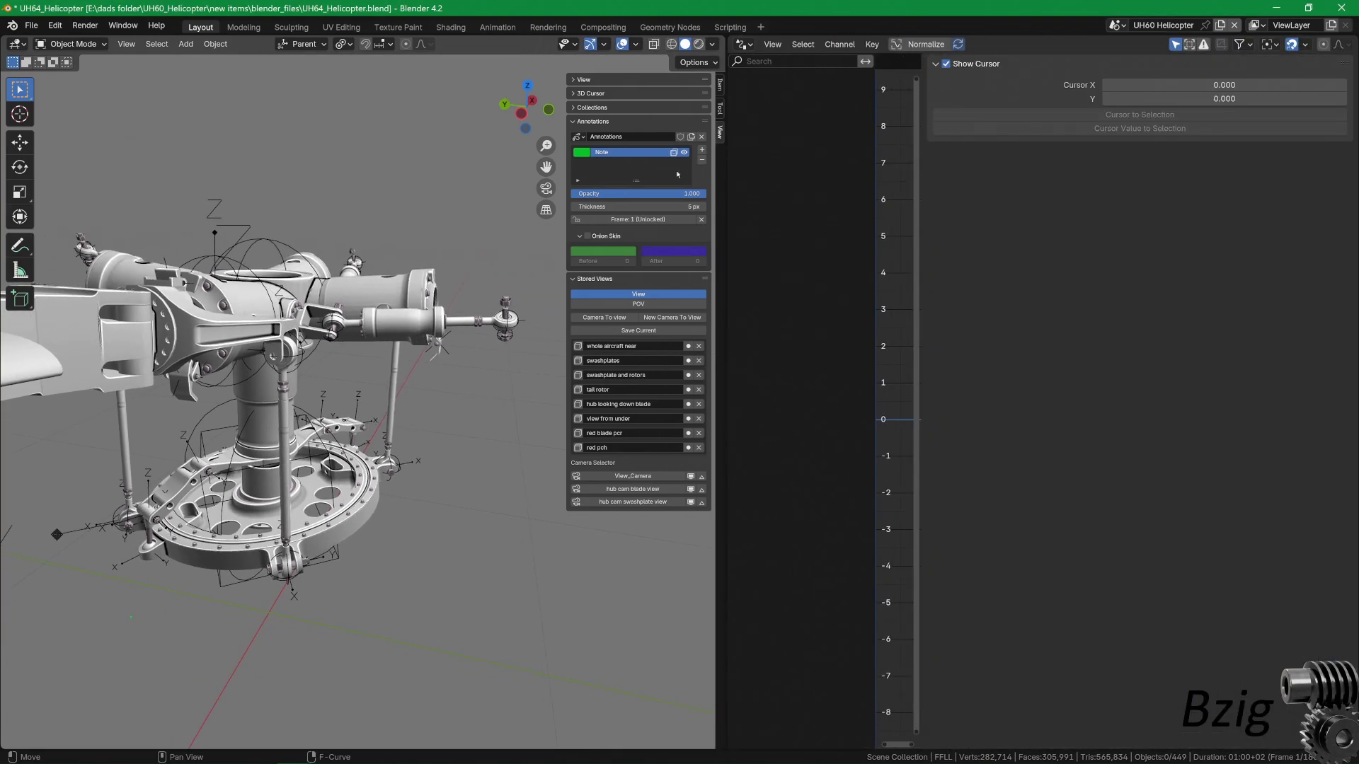
{"action": "left_click", "coordinate": [211, 212]}
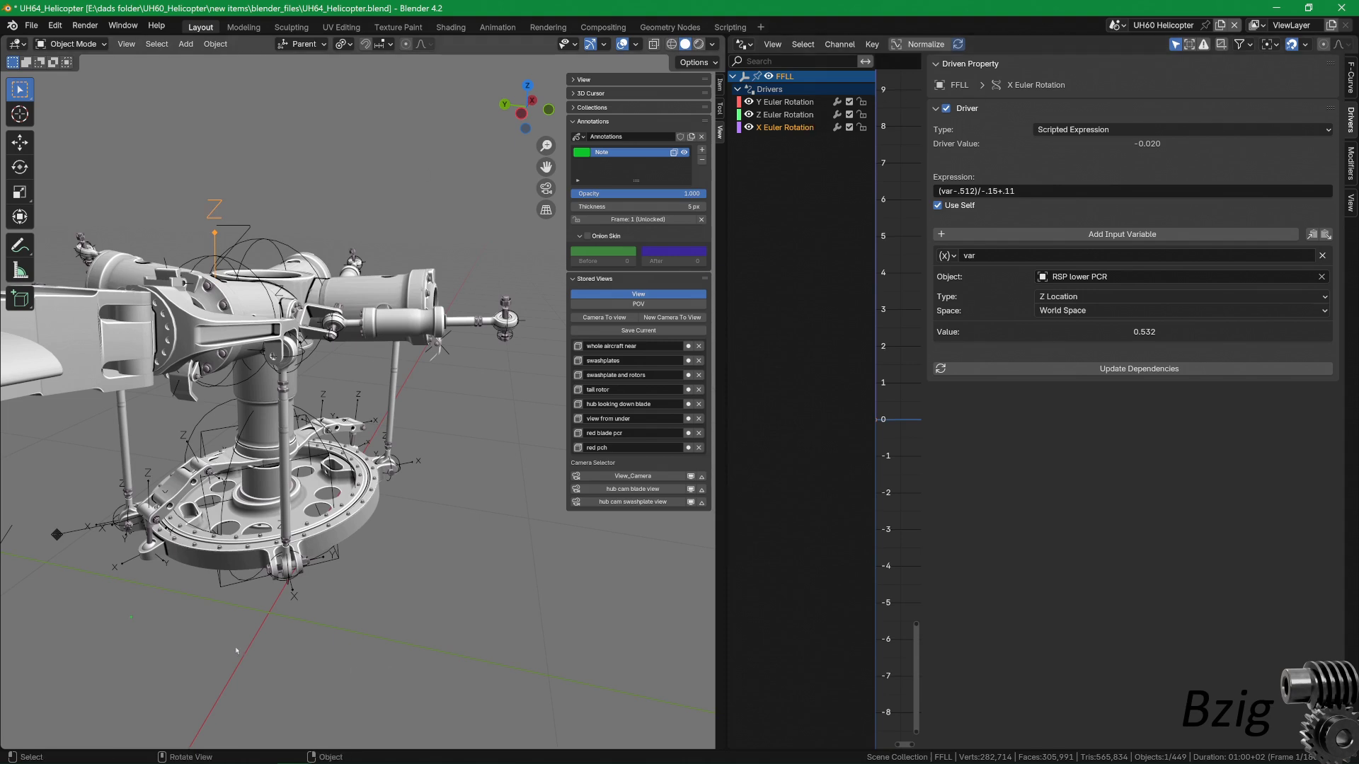
{"action": "mouse_move", "coordinate": [249, 542]}
{"action": "left_mouse_down"}
{"action": "mouse_move", "coordinate": [283, 597]}
{"action": "mouse_move", "coordinate": [287, 535]}
{"action": "left_mouse_up"}
{"action": "left_click_drag", "start_coordinate": [178, 185], "coordinate": [200, 224]}
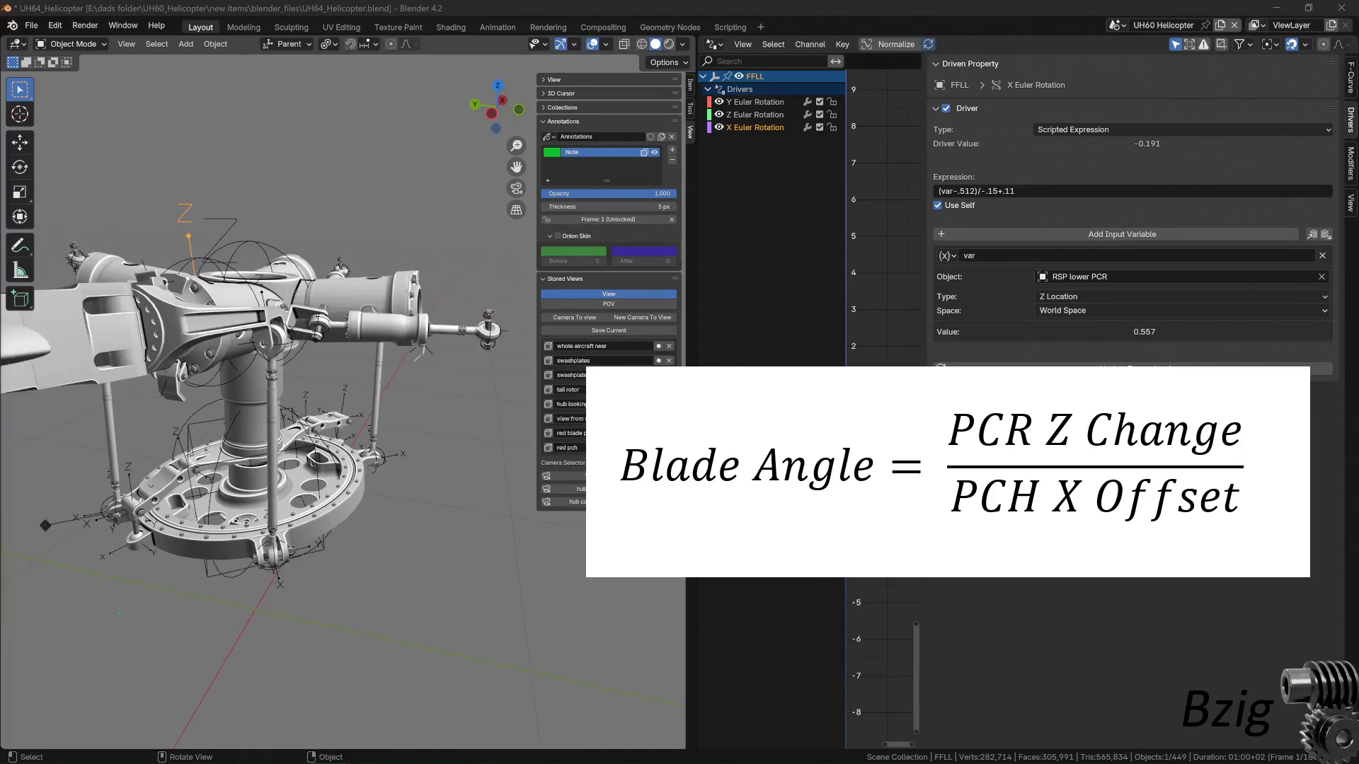
{"action": "left_click", "coordinate": [792, 3]}
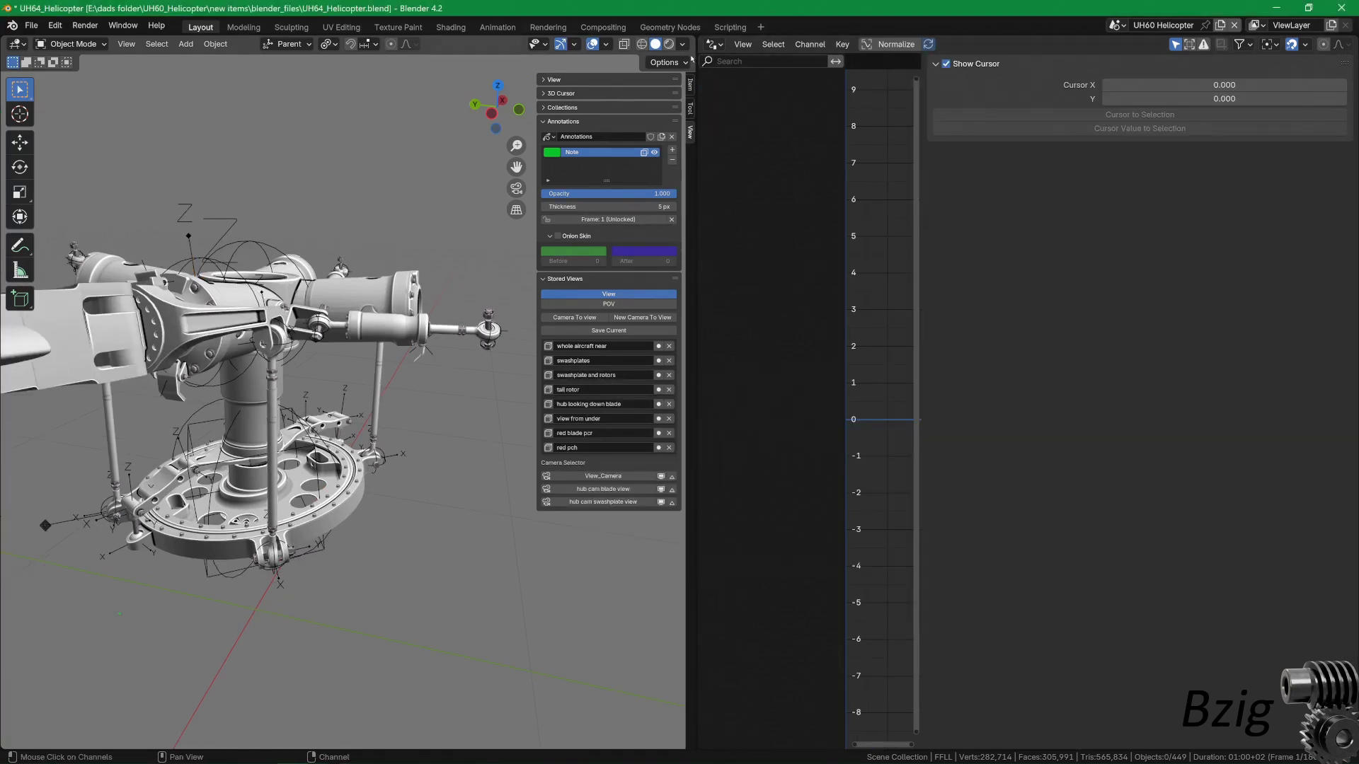
{"action": "left_click_drag", "start_coordinate": [697, 55], "coordinate": [1325, 71]}
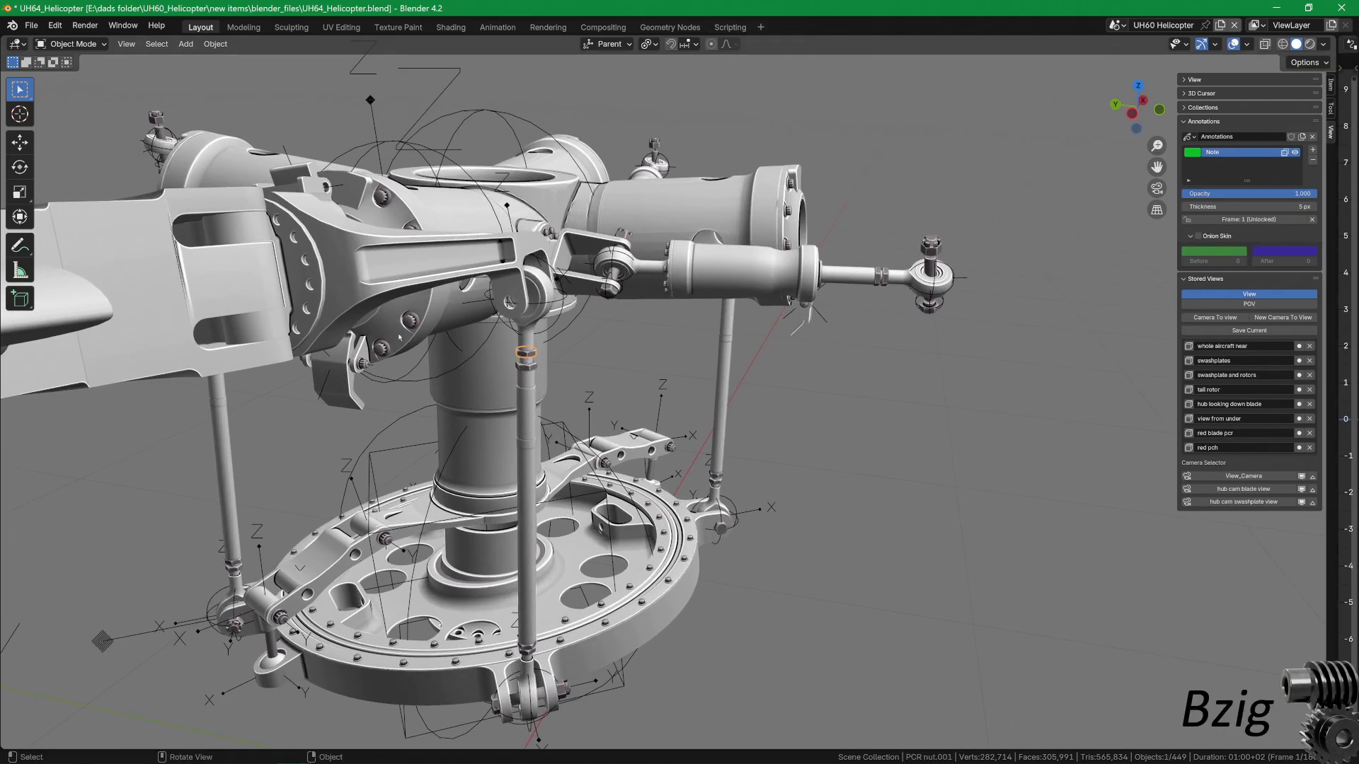
{"action": "key", "text": "KP_Decimal"}
{"action": "scroll", "coordinate": [740, 452], "scroll_direction": "down", "scroll_amount": 9}
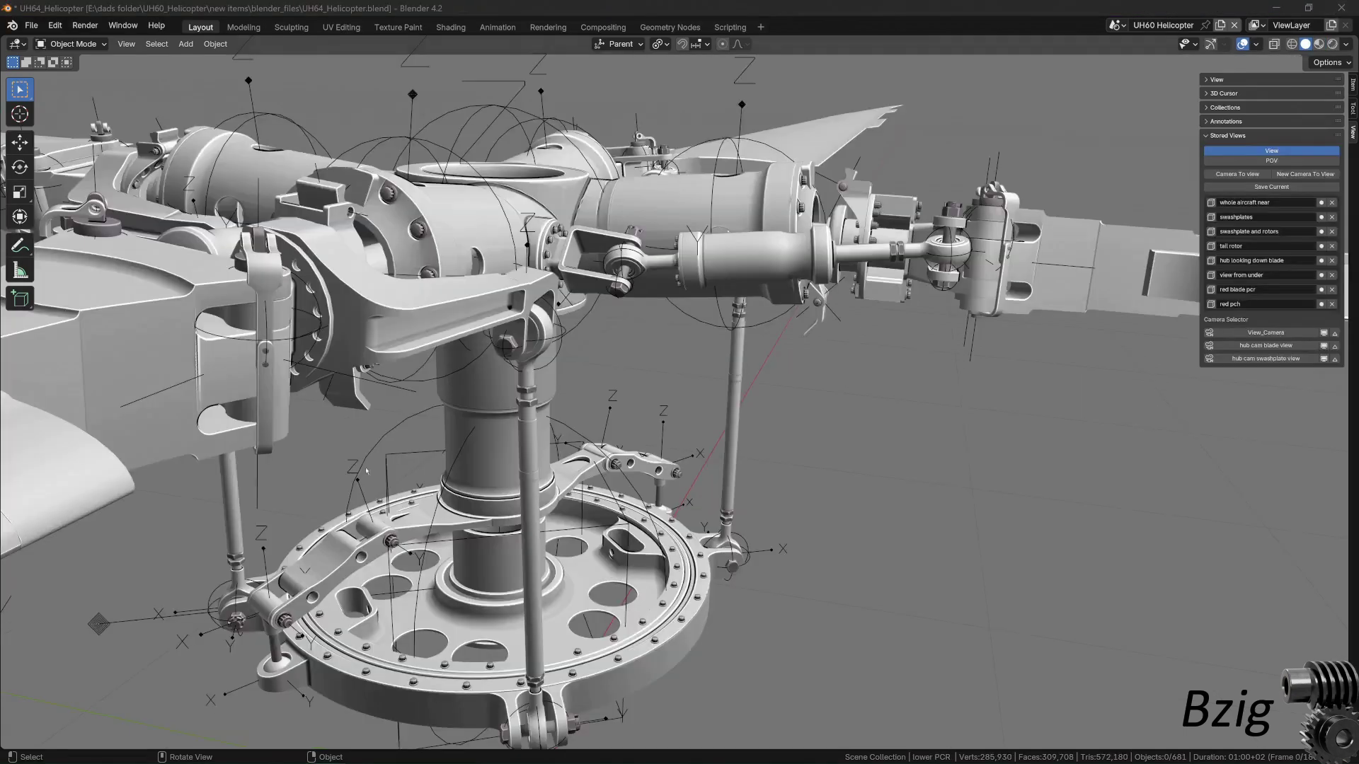
Restore the side-by-side layout with Ctrl+Space and make the right area the Properties editor
{"action": "left_click", "coordinate": [1261, 44]}
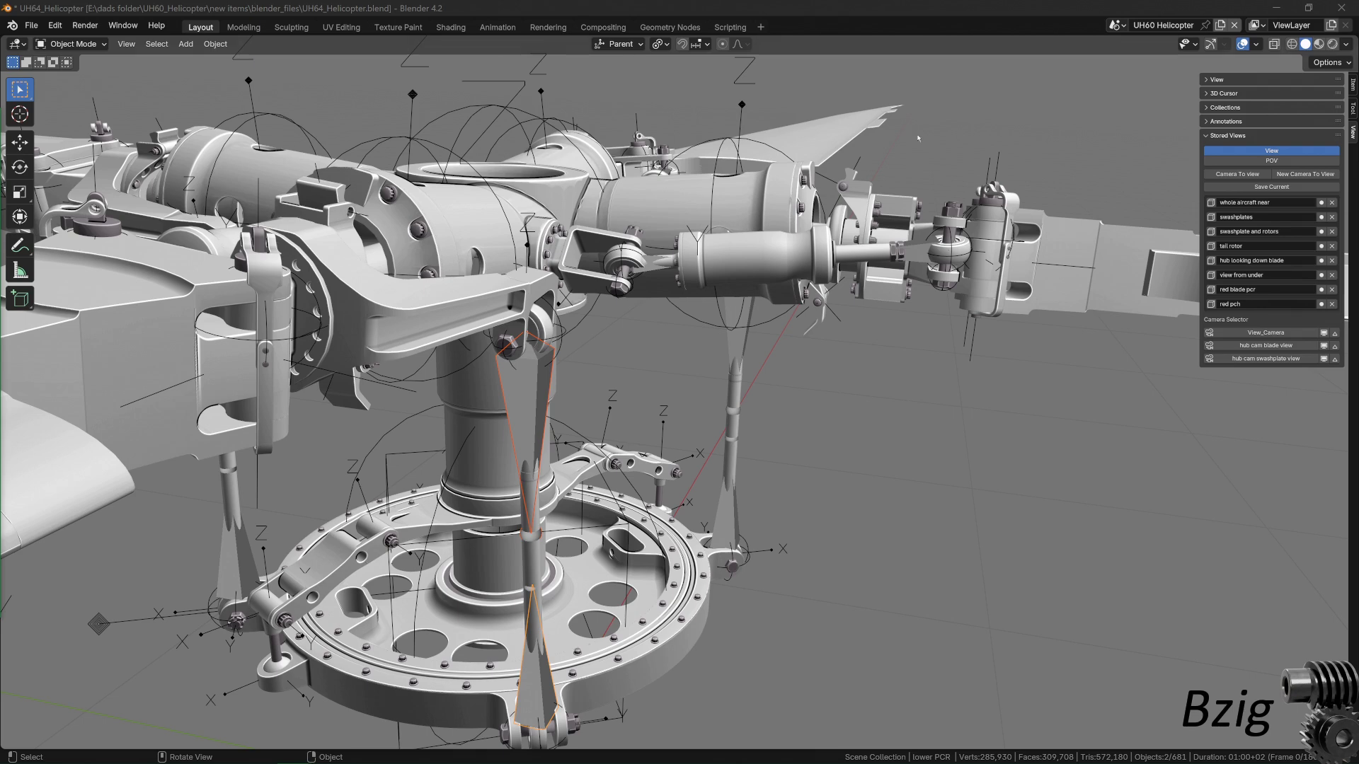
{"action": "left_click", "coordinate": [1351, 28]}
{"action": "key", "text": "ctrl+space"}
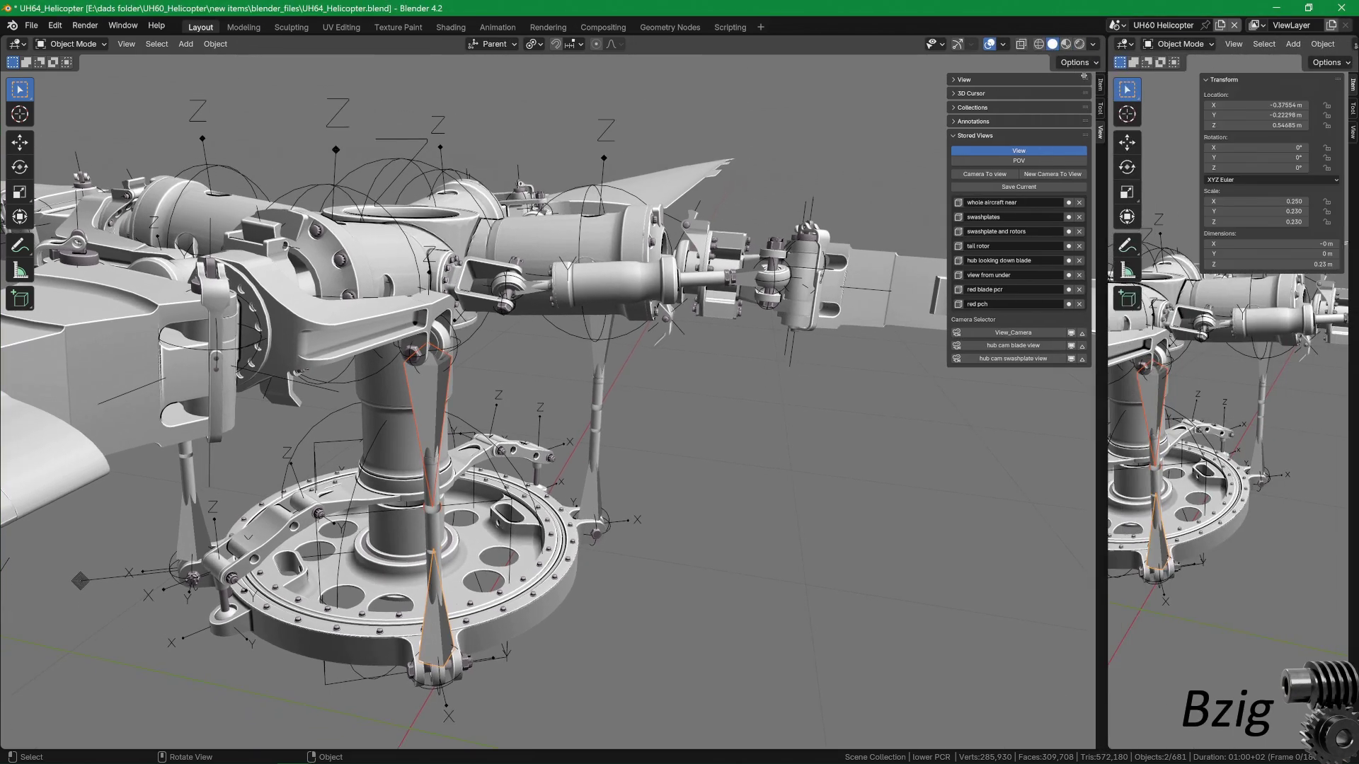
{"action": "left_click", "coordinate": [1001, 44]}
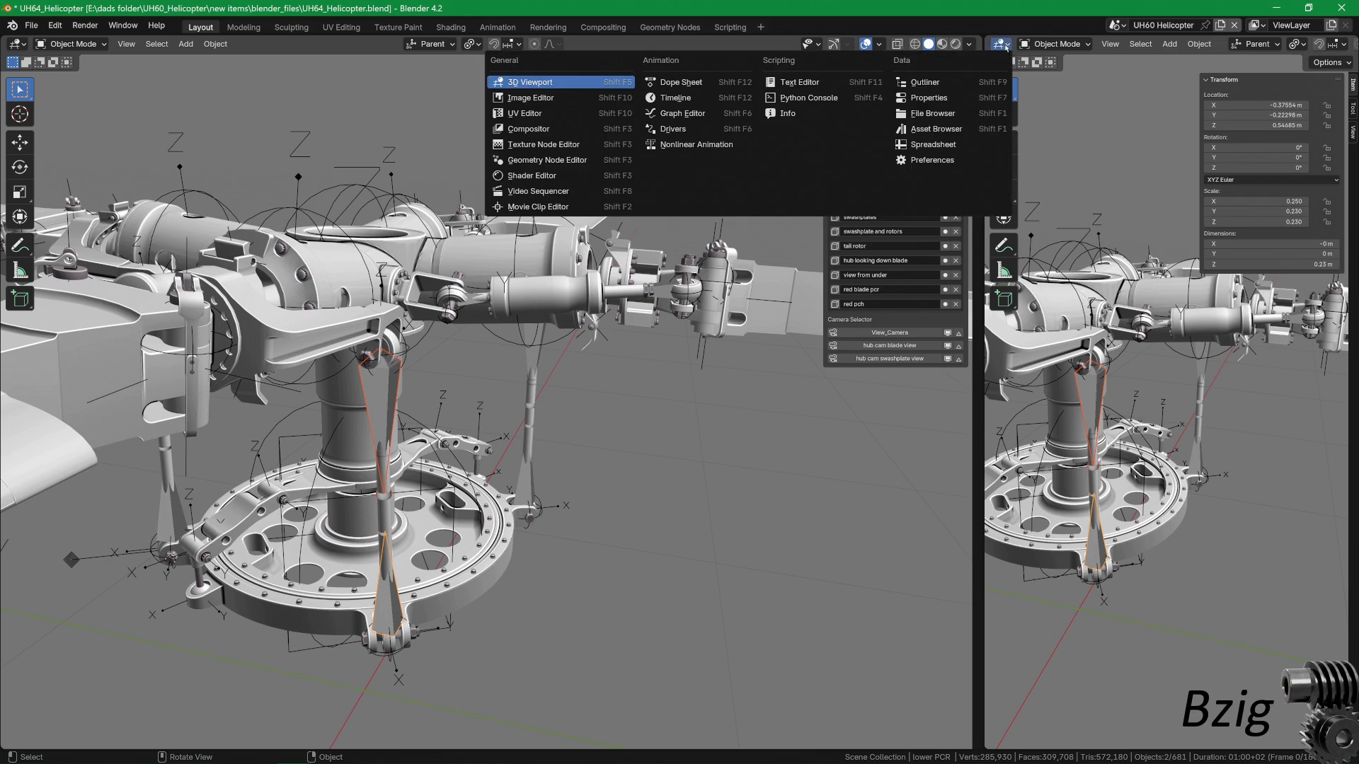
{"action": "key", "text": "shift+F7"}
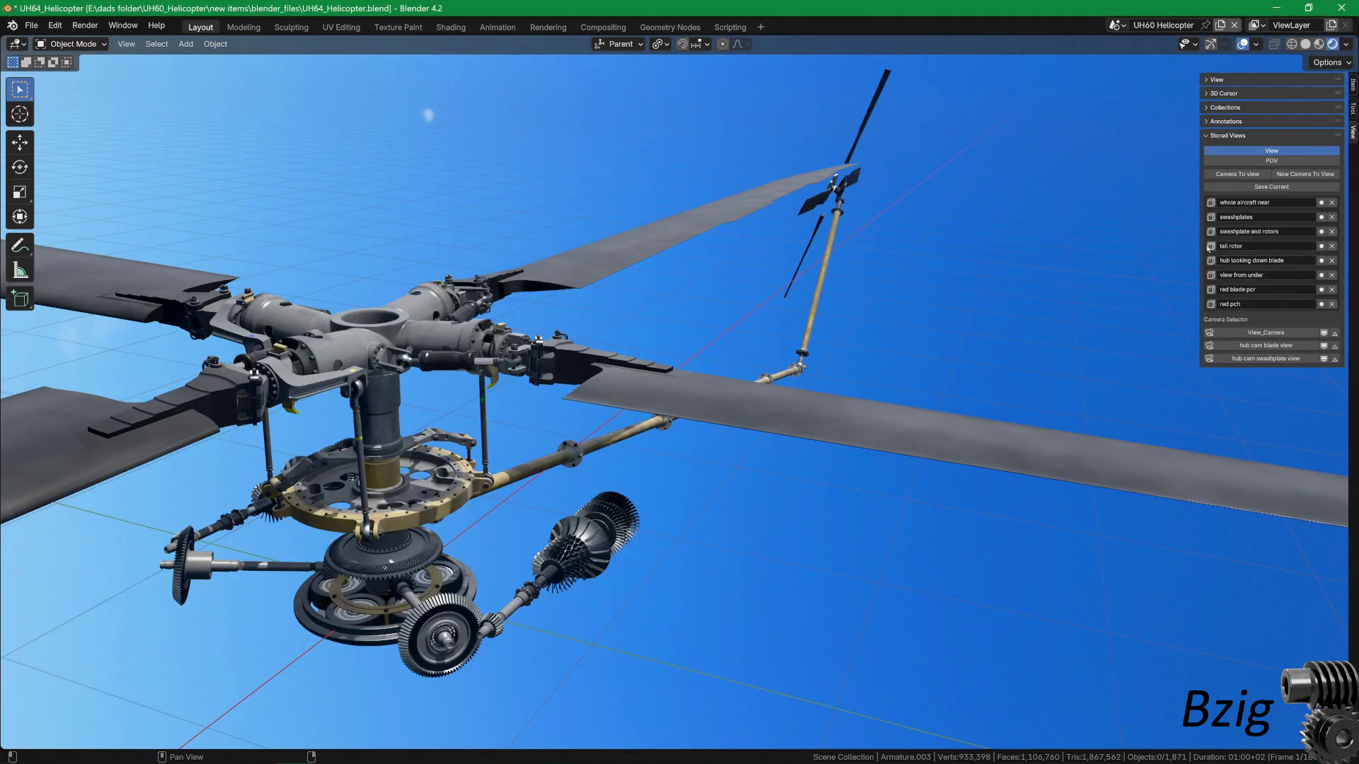
Visit the 'tail rotor' then 'view from under' stored views and play the animation
{"action": "left_click", "coordinate": [1210, 247]}
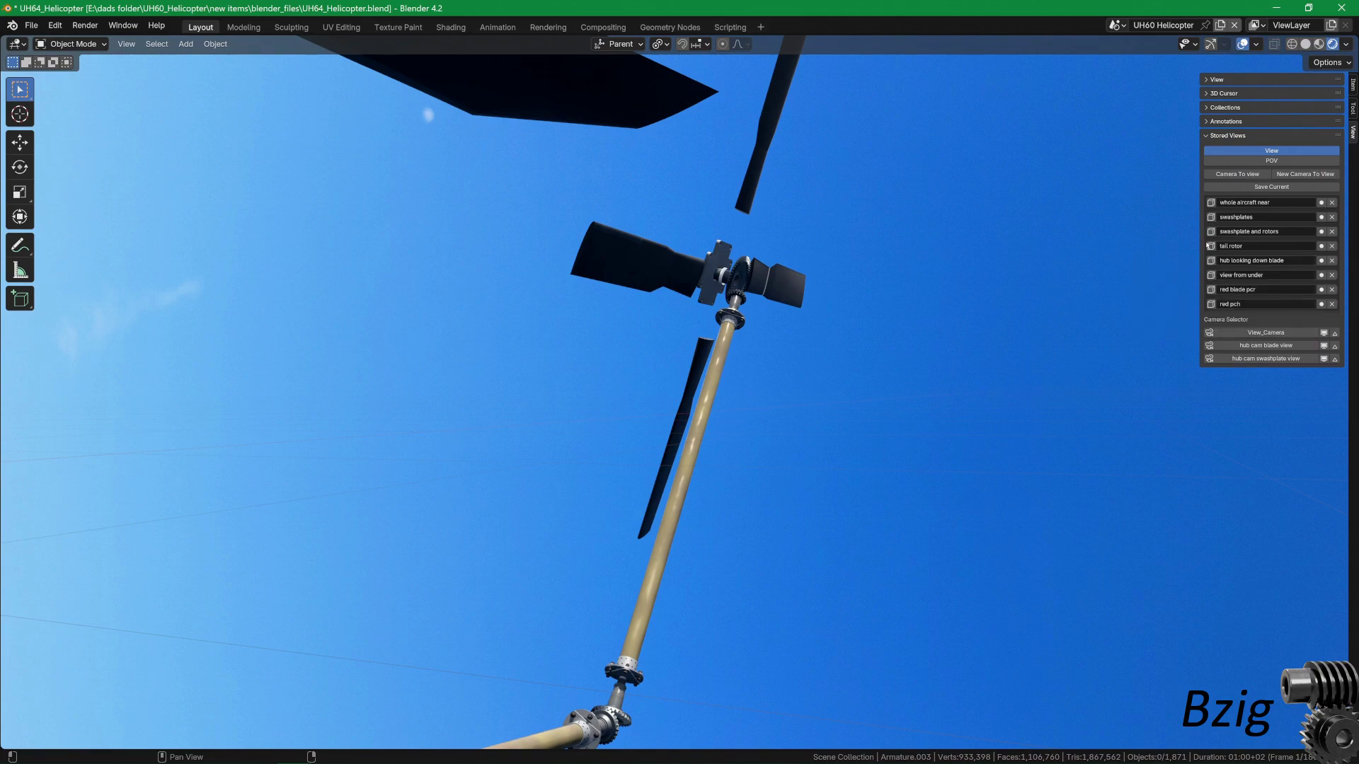
{"action": "left_click", "coordinate": [1211, 275]}
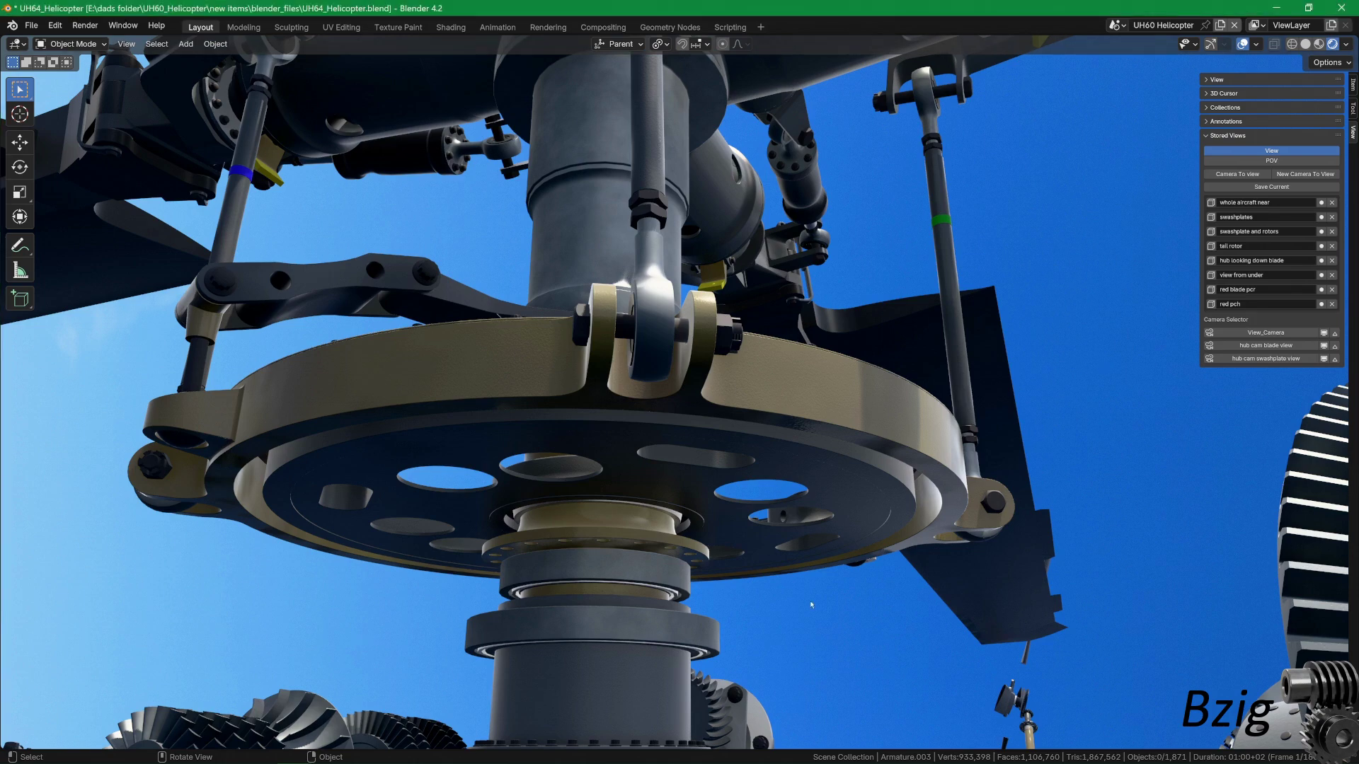
{"action": "key", "text": "space"}
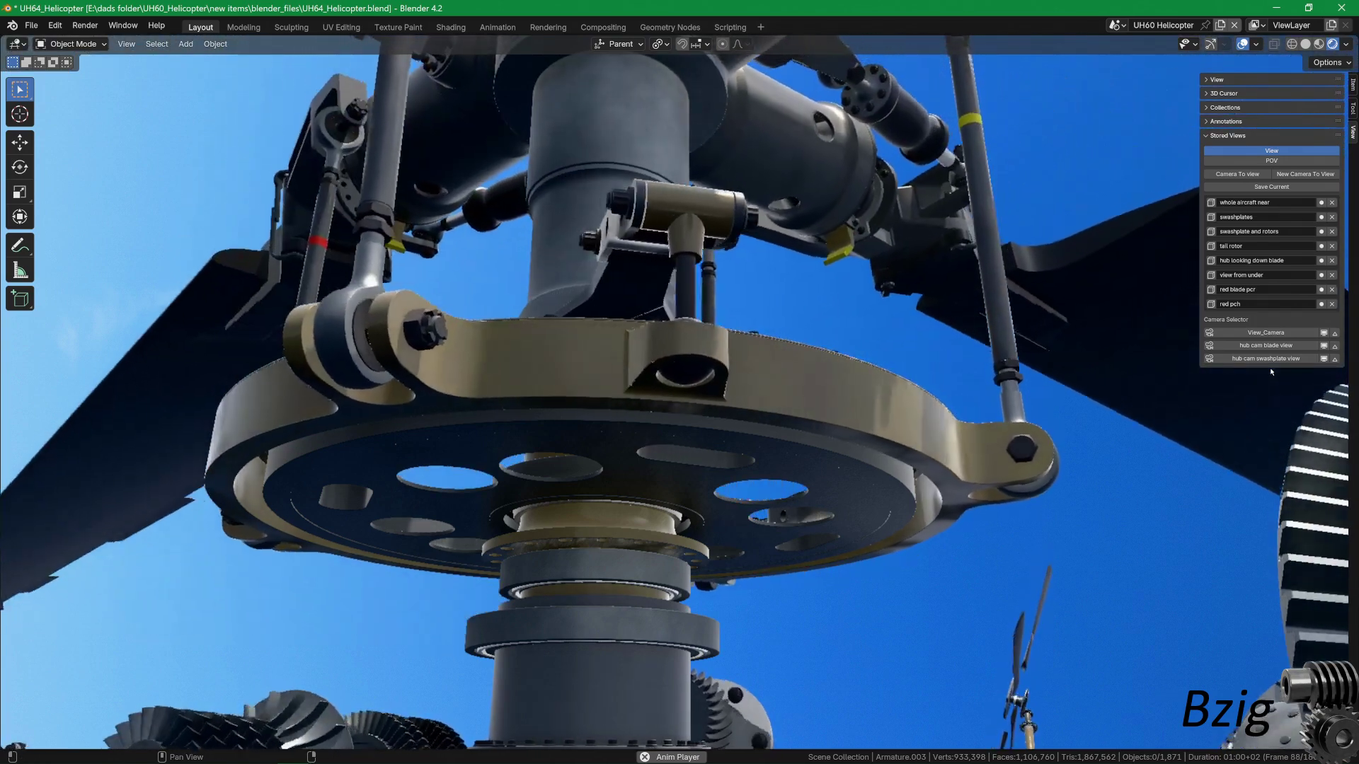
Step through the swashplate-and-rotors and rotor-and-engines views, then jump to the 'swashplates' view
{"action": "left_click", "coordinate": [1212, 232]}
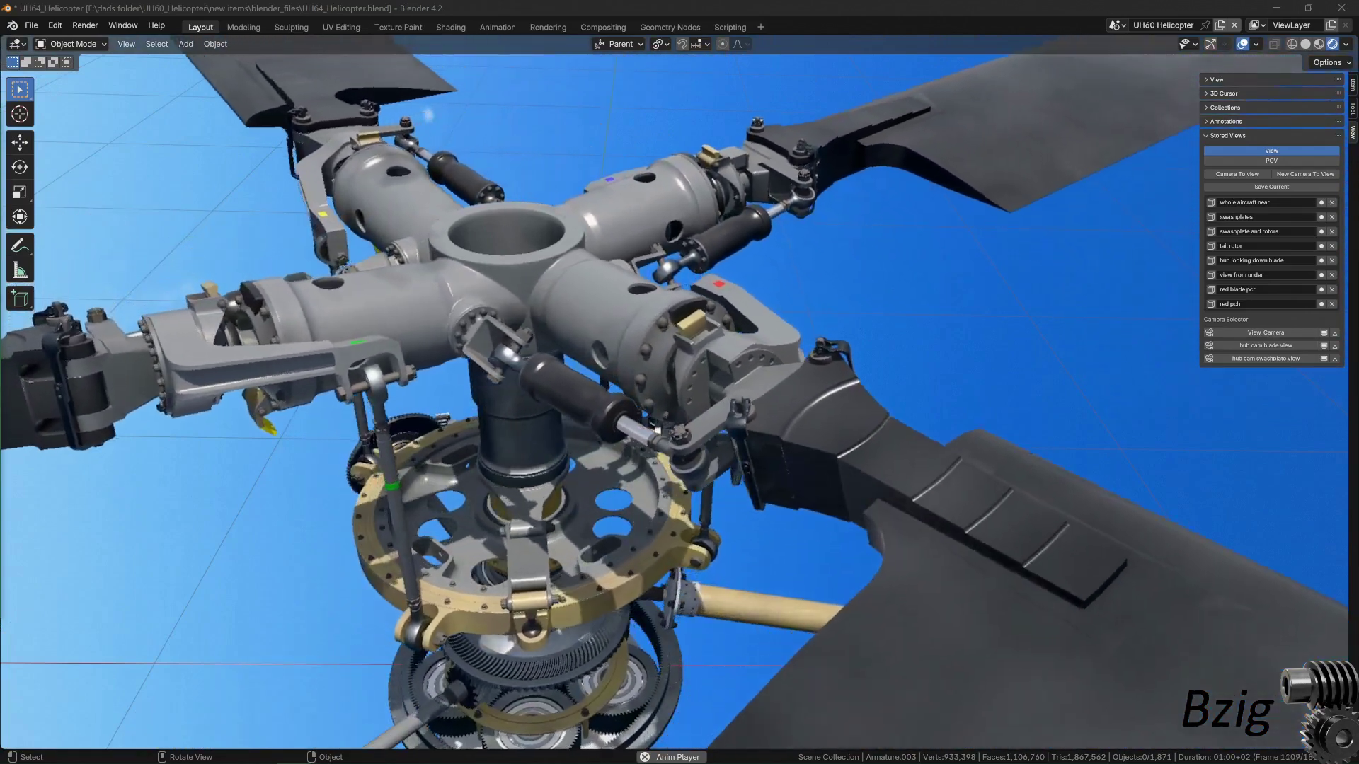
{"action": "left_click", "coordinate": [1210, 203]}
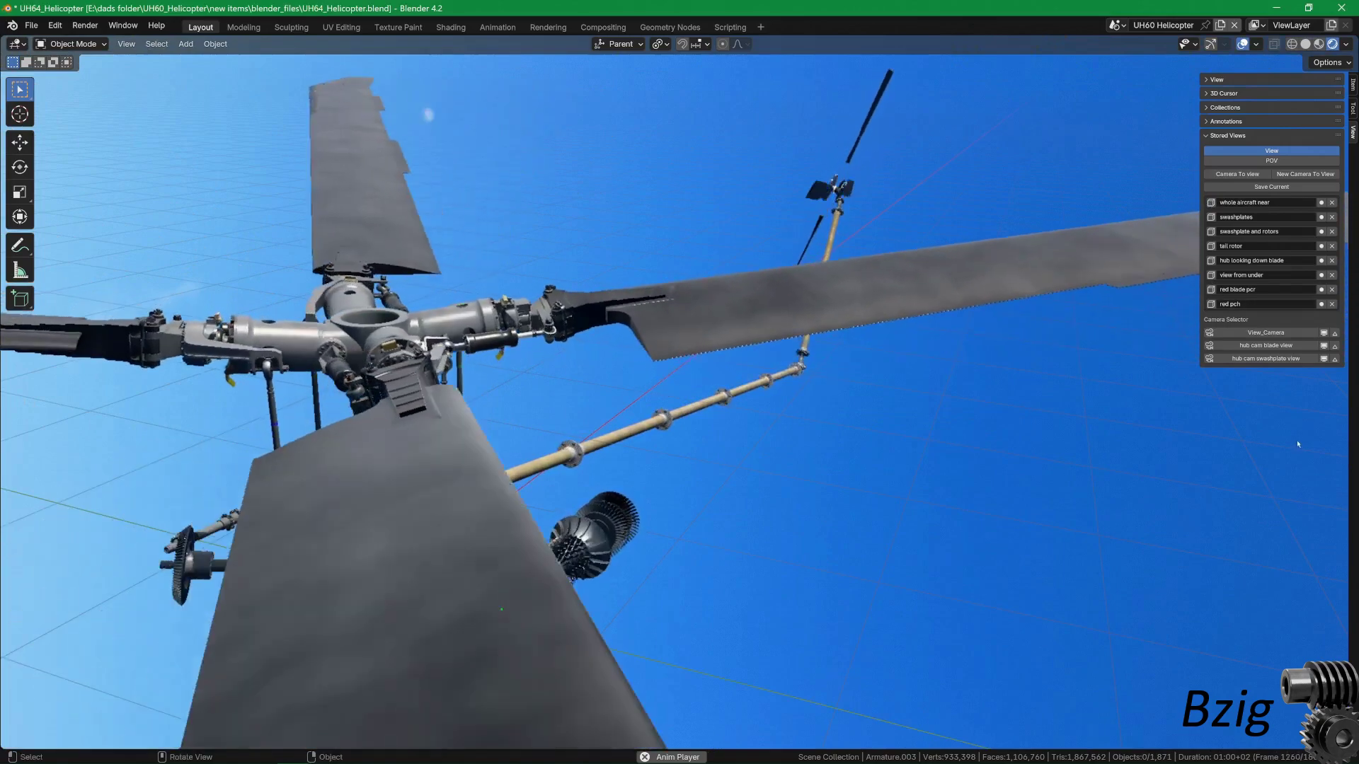
{"action": "key", "text": "n"}
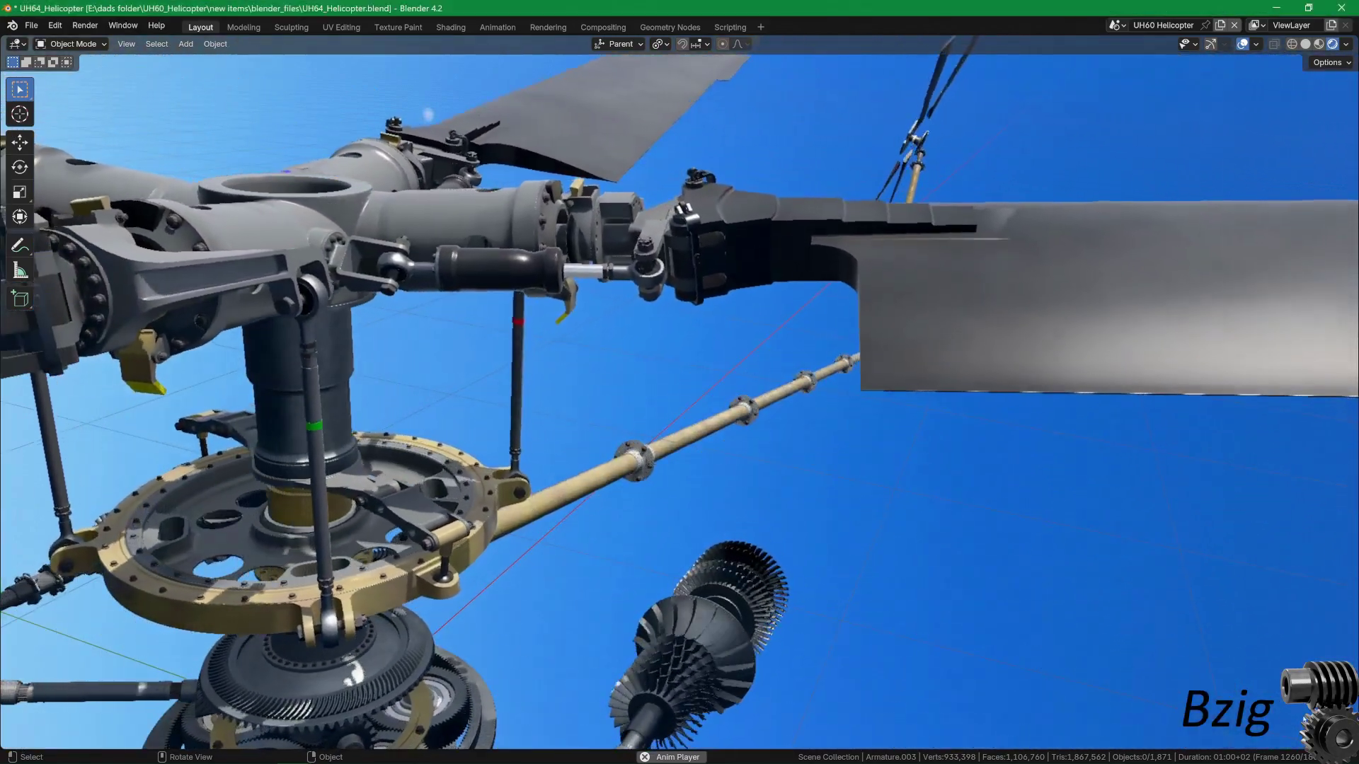
{"action": "key", "text": "n"}
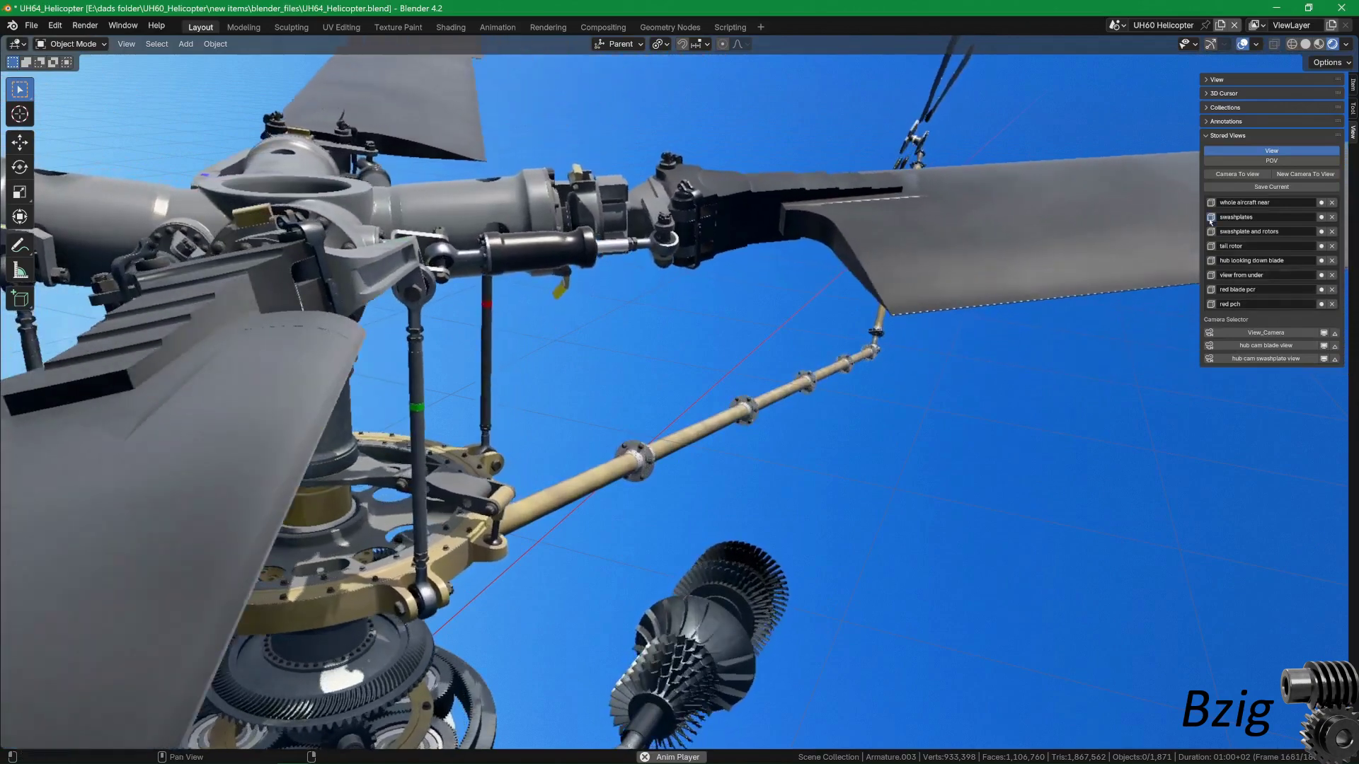
{"action": "left_click", "coordinate": [1210, 218]}
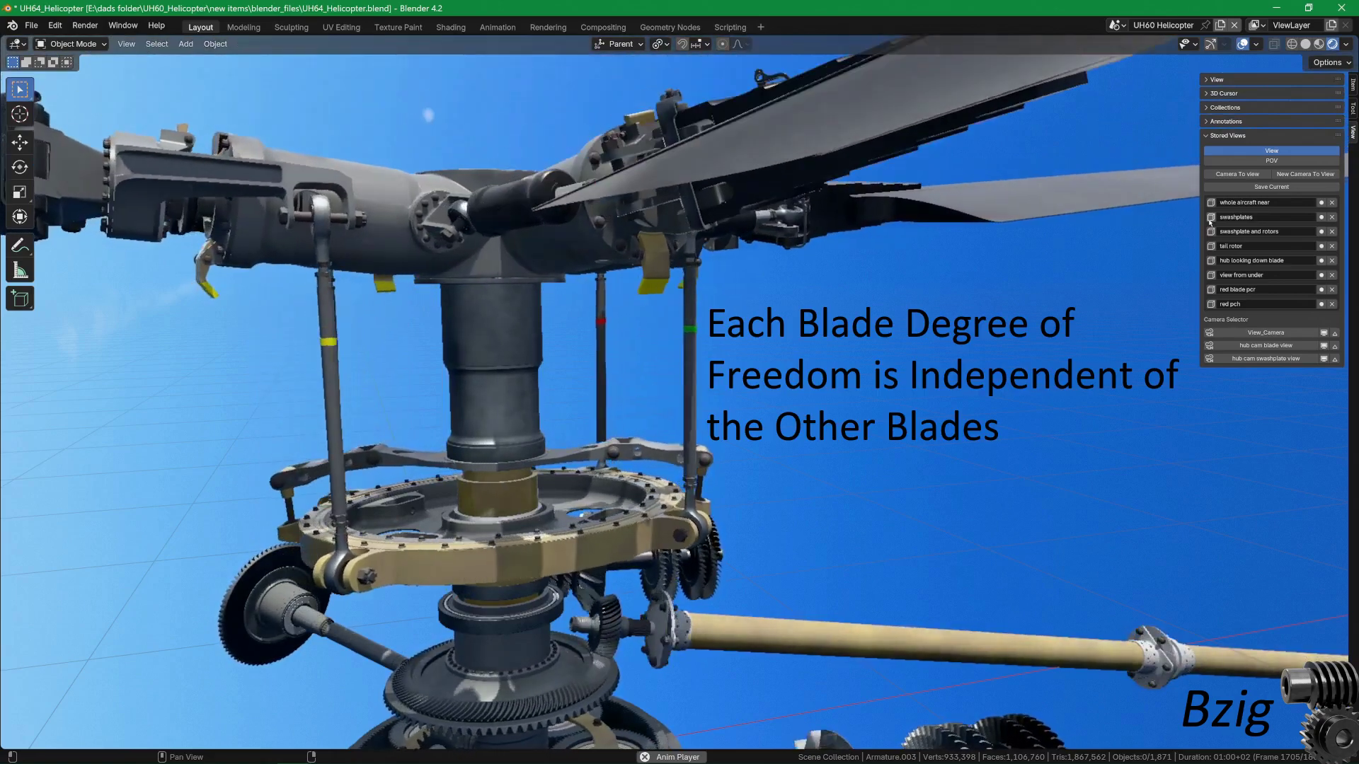
Close the N sidebar to leave a full-window swashplate close-up
{"action": "key", "text": "n"}
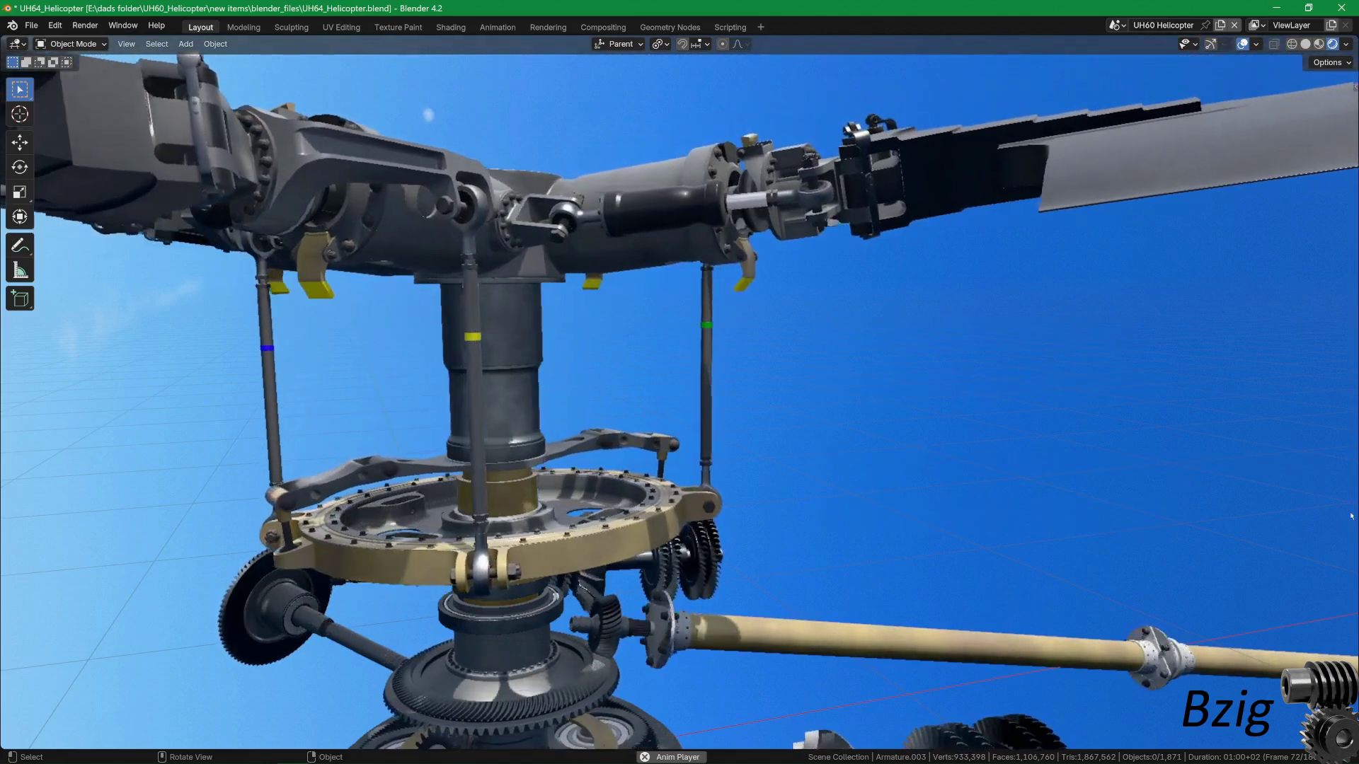
{"action": "key", "text": "n"}
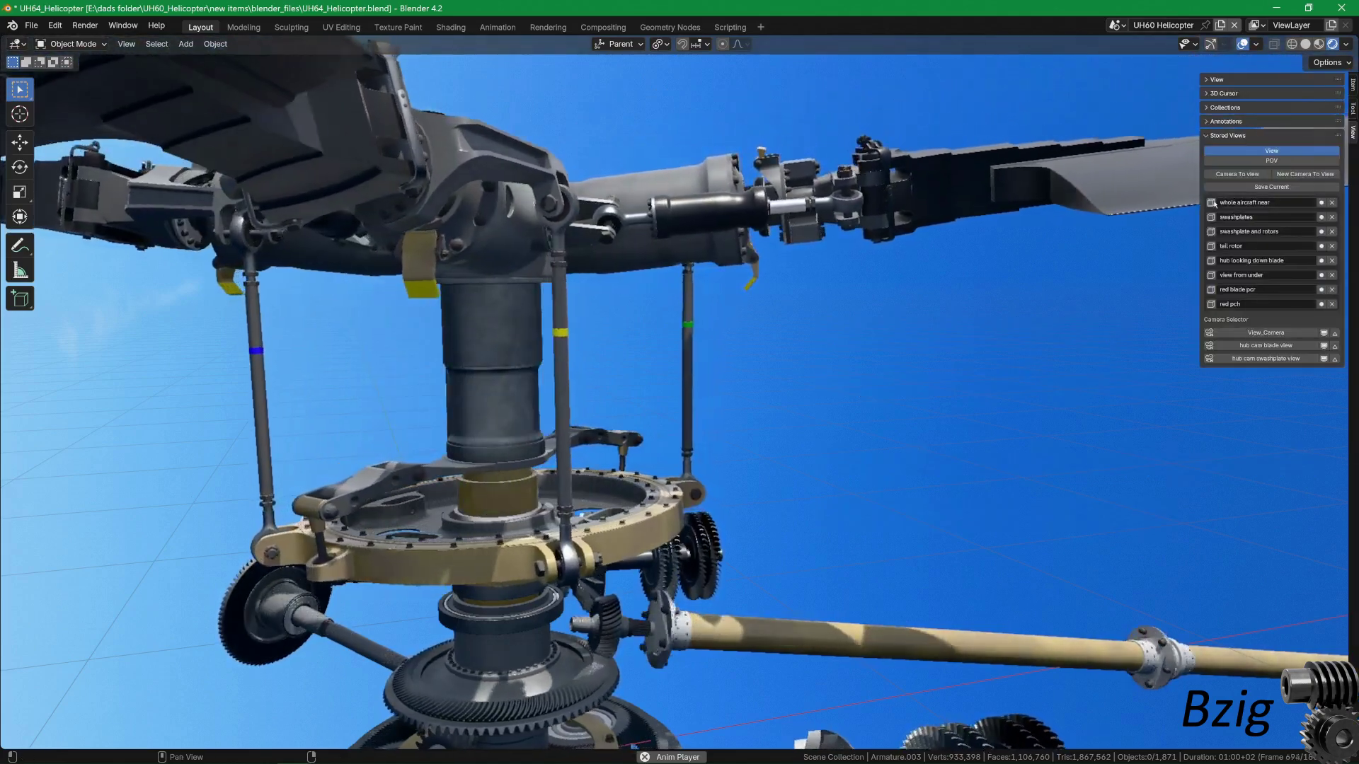
{"action": "left_click", "coordinate": [1211, 203]}
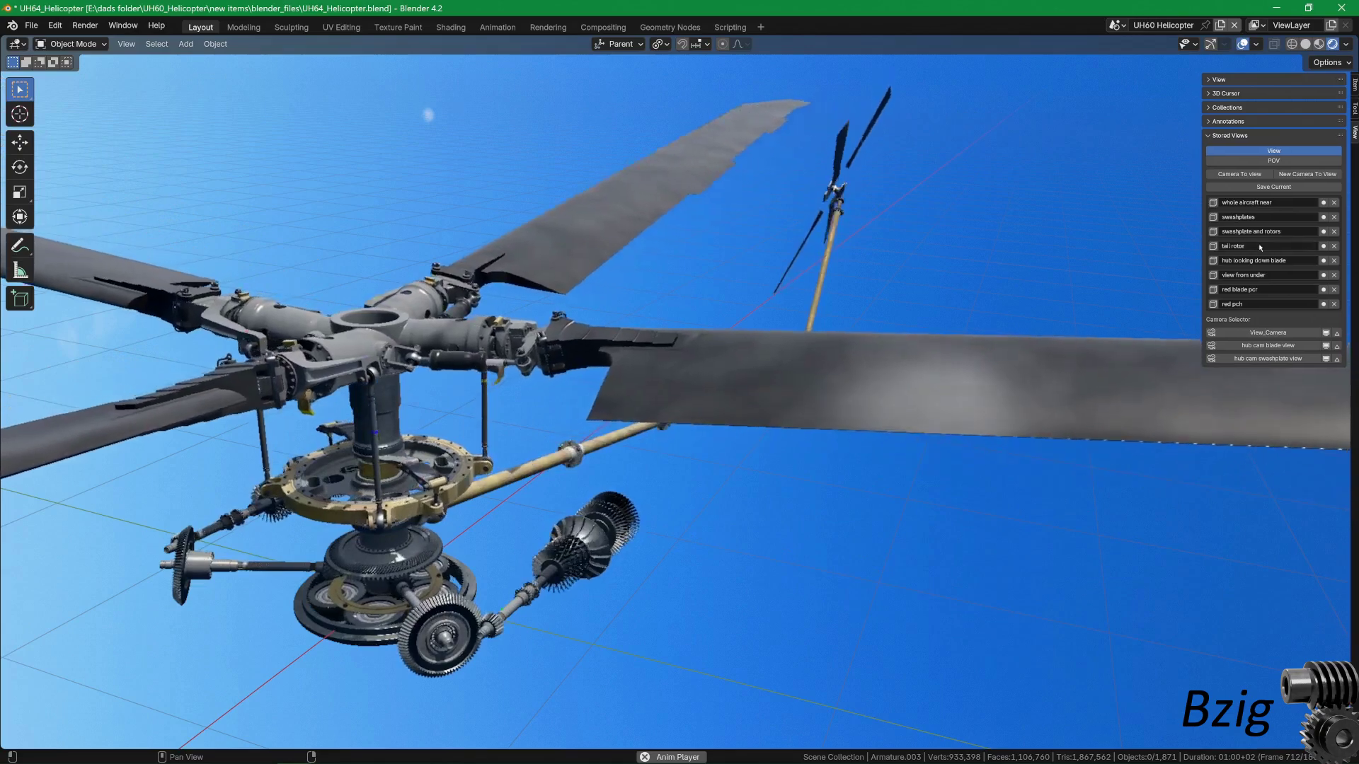
{"action": "key", "text": "n"}
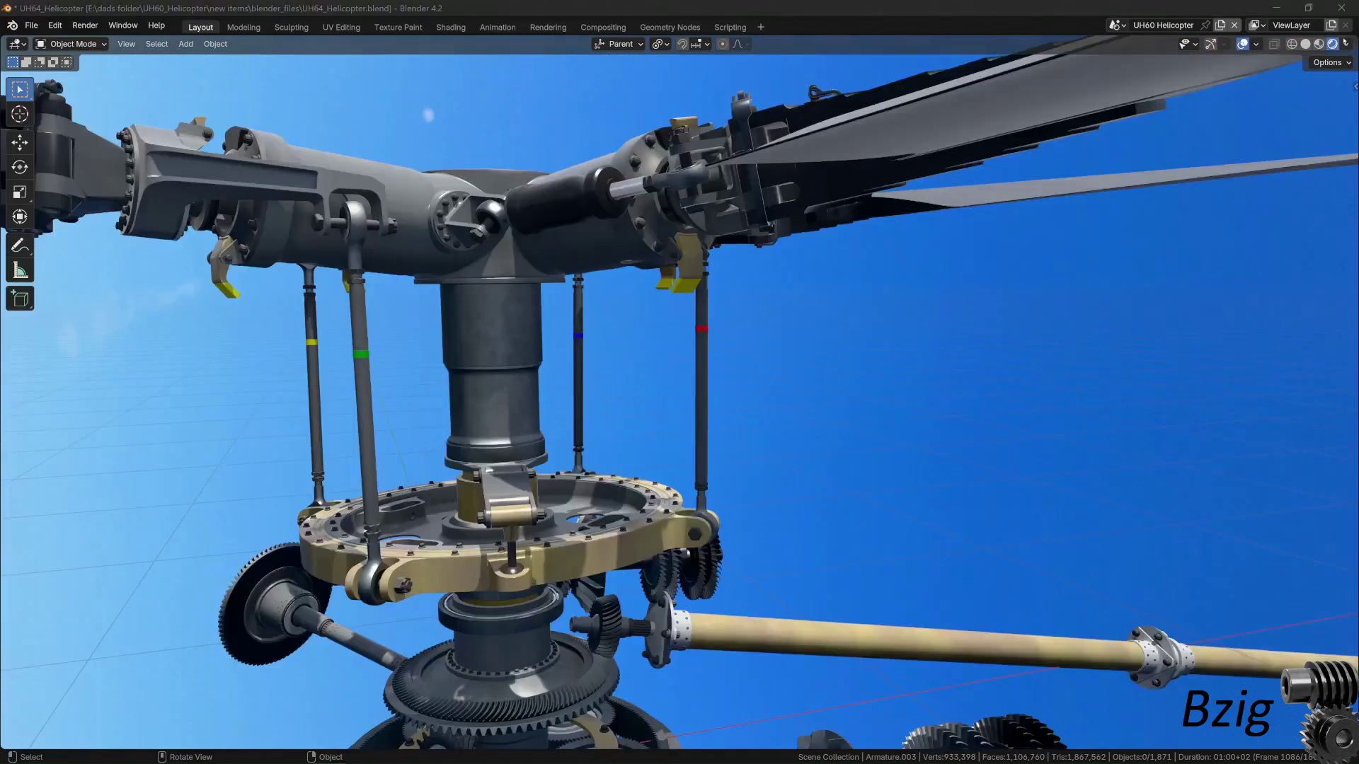
Split off a Properties editor on the right showing the Scene tab's Custom Properties
{"action": "left_click_drag", "start_coordinate": [1355, 83], "coordinate": [1033, 84]}
{"action": "left_click", "coordinate": [1060, 45]}
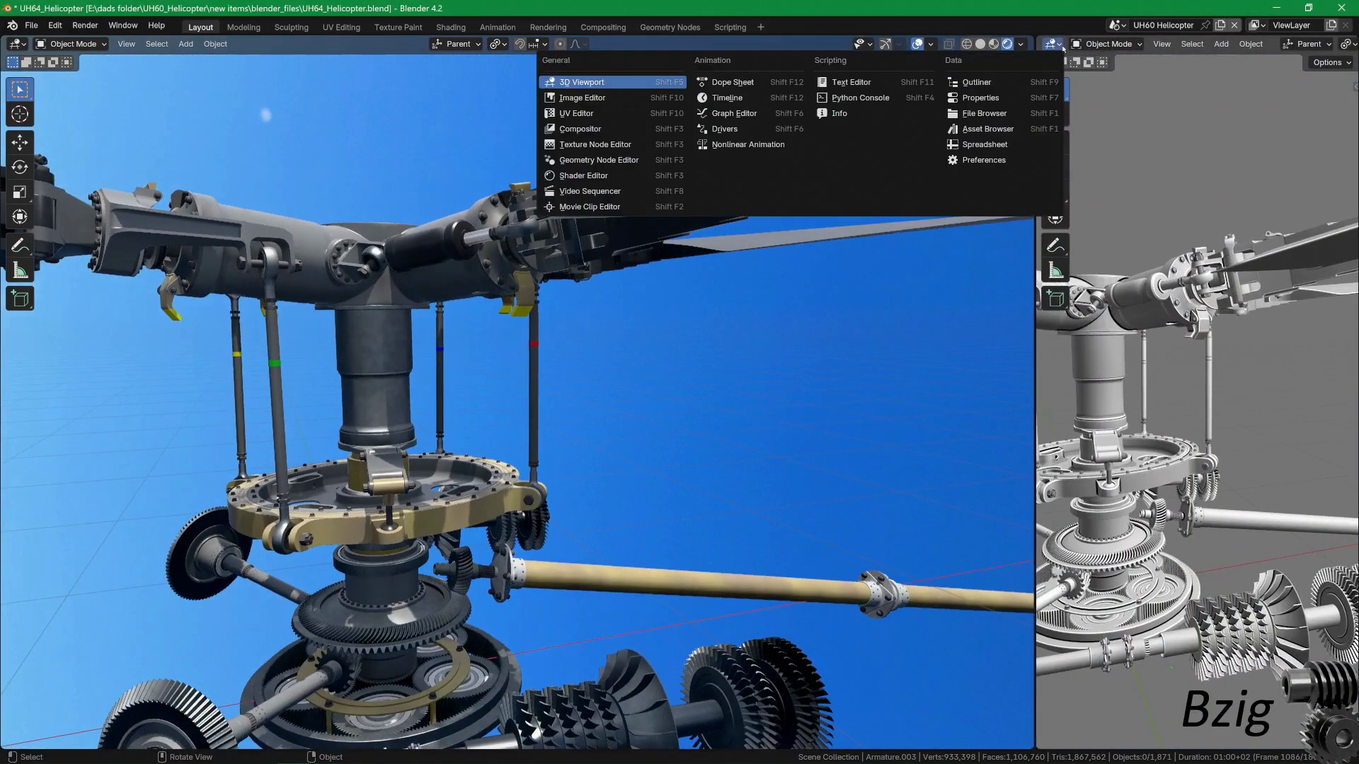
{"action": "left_click", "coordinate": [982, 98]}
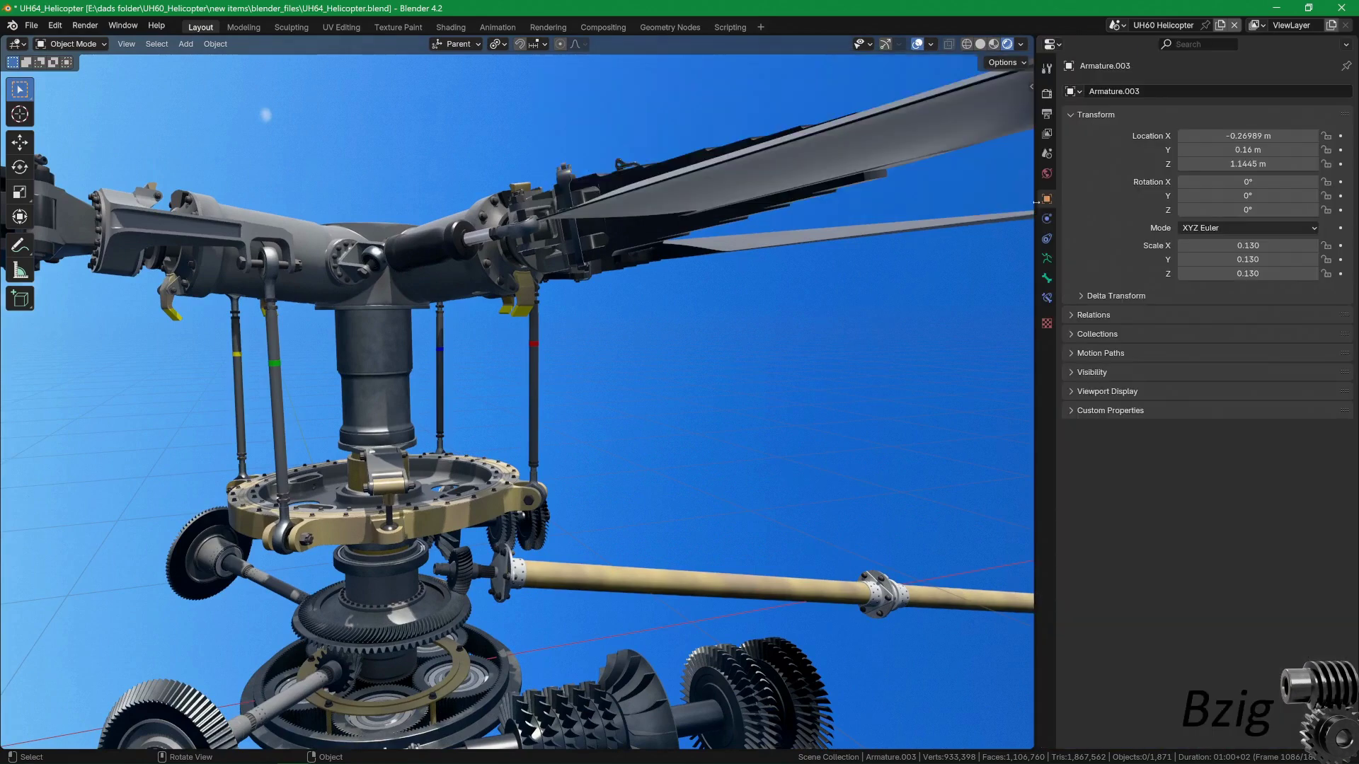
{"action": "left_click", "coordinate": [1046, 154]}
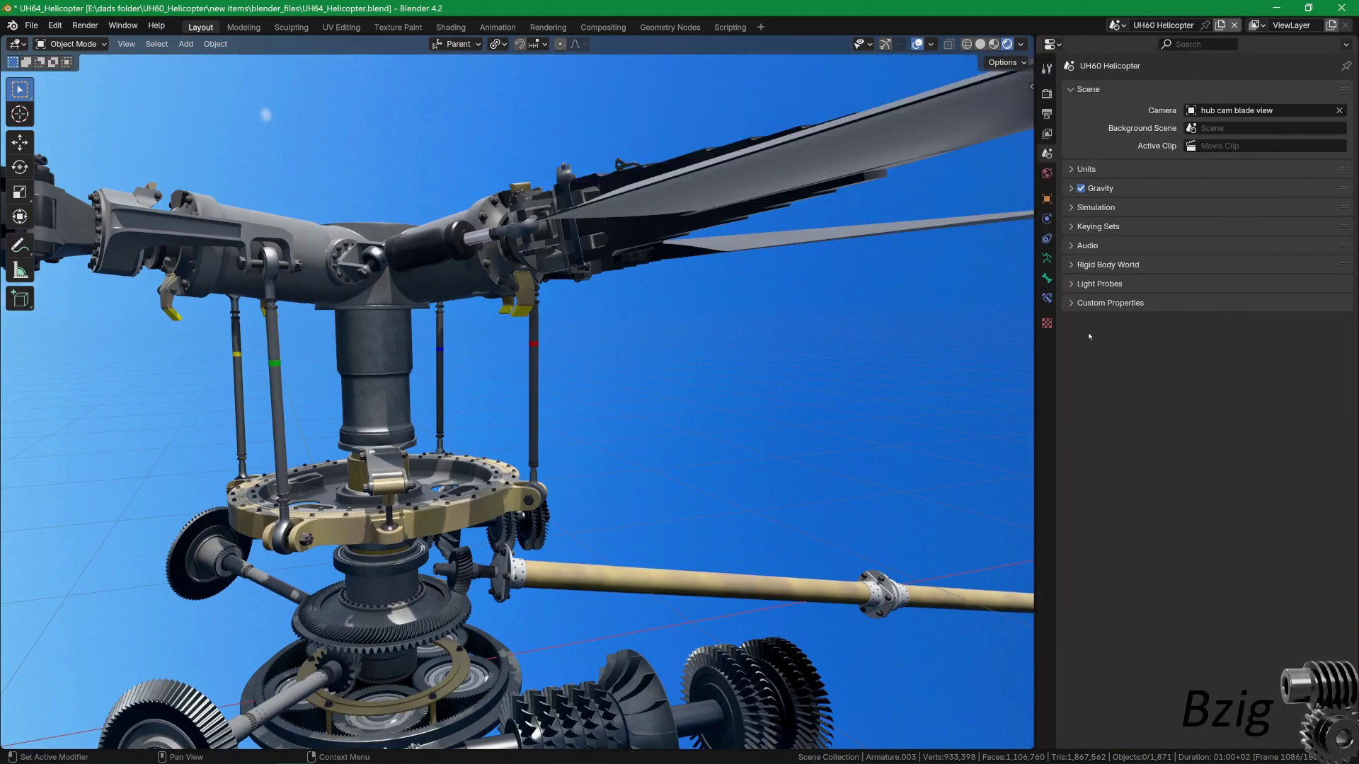
{"action": "left_click", "coordinate": [1073, 304]}
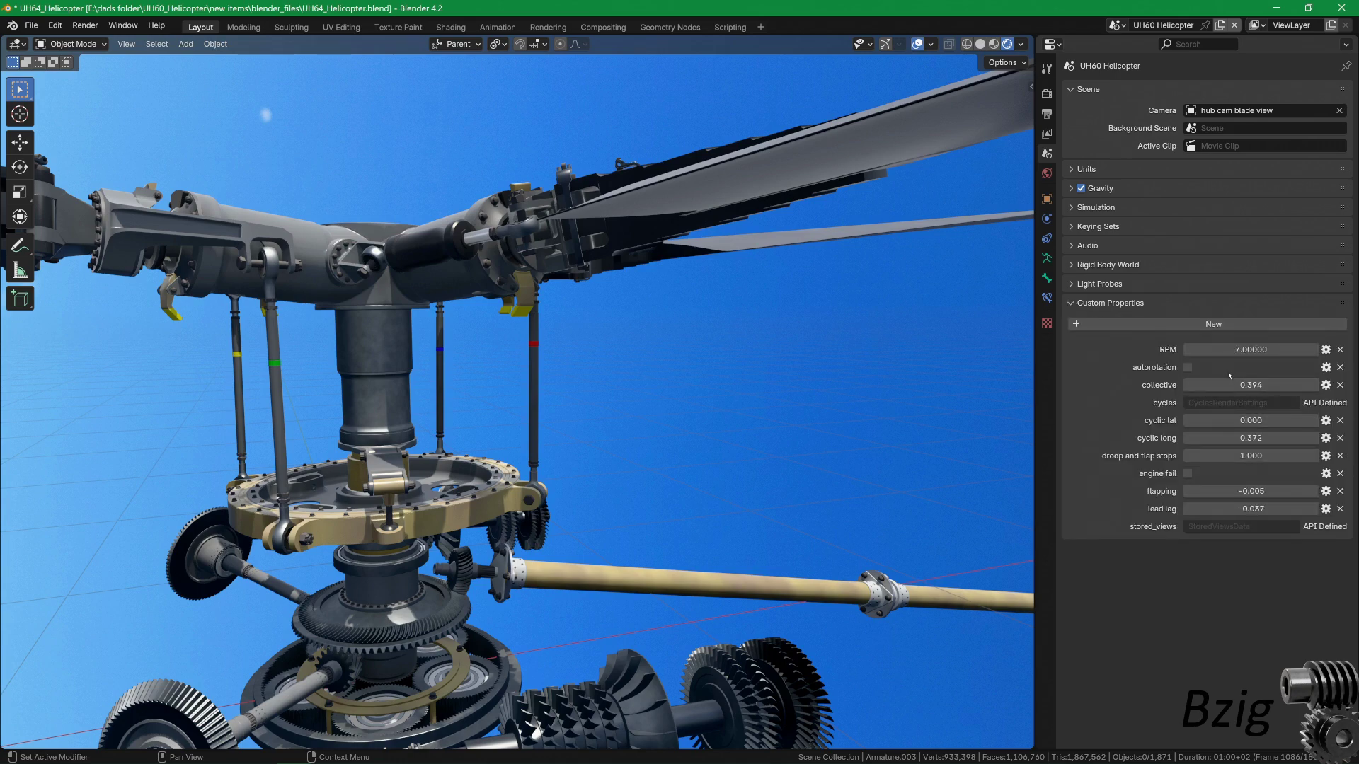
Adjust the sliders to collective 0.869, cyclic lat 0.040 and cyclic long 0.093, changing blade pitch
{"action": "left_click_drag", "start_coordinate": [1250, 385], "coordinate": [1323, 385]}
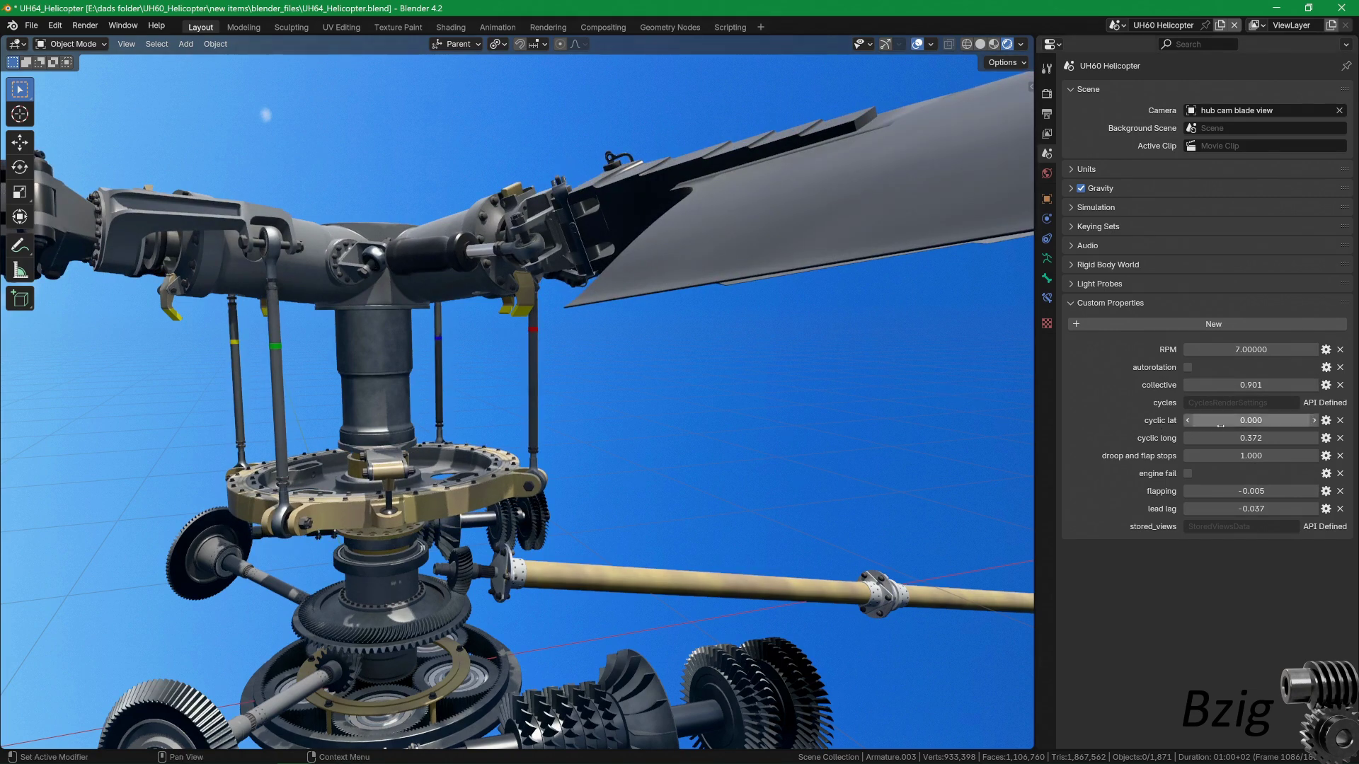
{"action": "mouse_move", "coordinate": [1220, 422]}
{"action": "left_mouse_down"}
{"action": "mouse_move", "coordinate": [1316, 422]}
{"action": "mouse_move", "coordinate": [1220, 422]}
{"action": "mouse_move", "coordinate": [1246, 438]}
{"action": "mouse_move", "coordinate": [1219, 443]}
{"action": "left_mouse_up"}
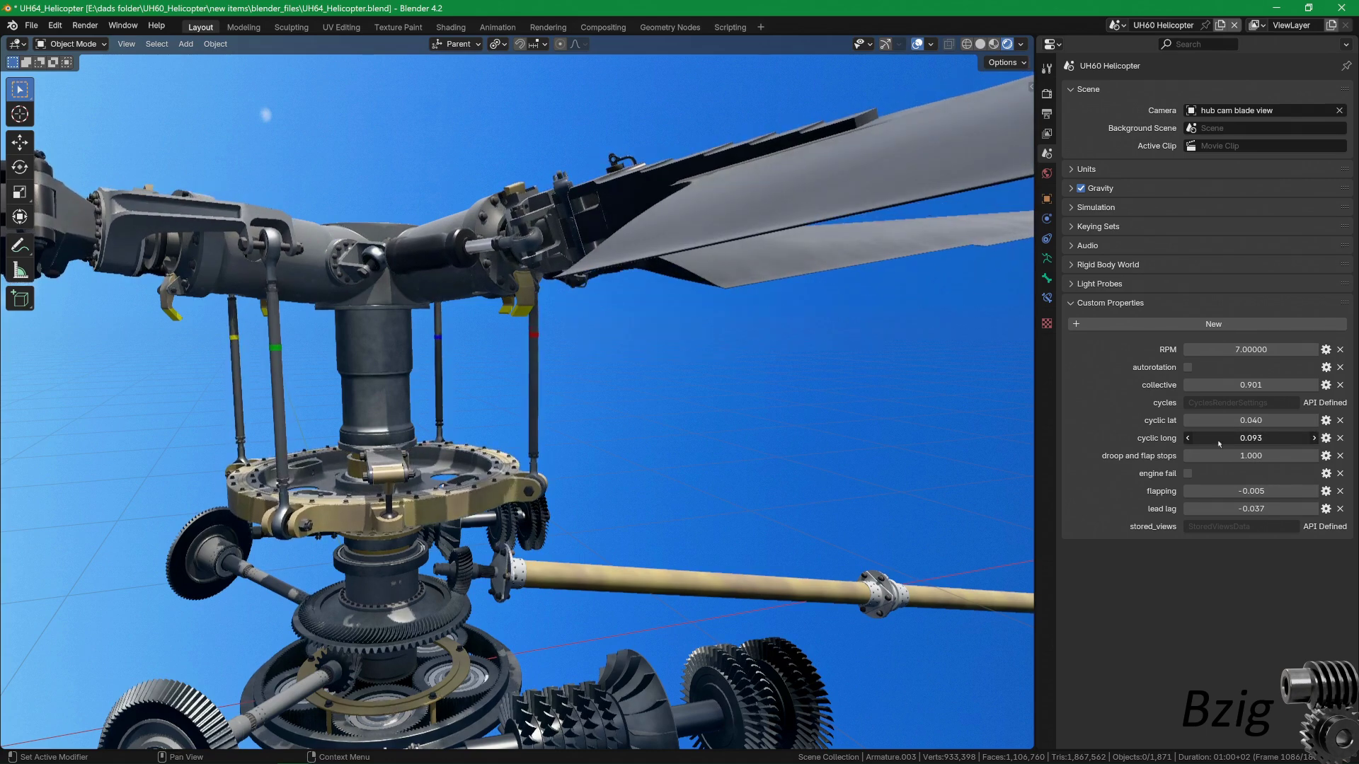
{"action": "left_click_drag", "start_coordinate": [1250, 385], "coordinate": [1215, 385]}
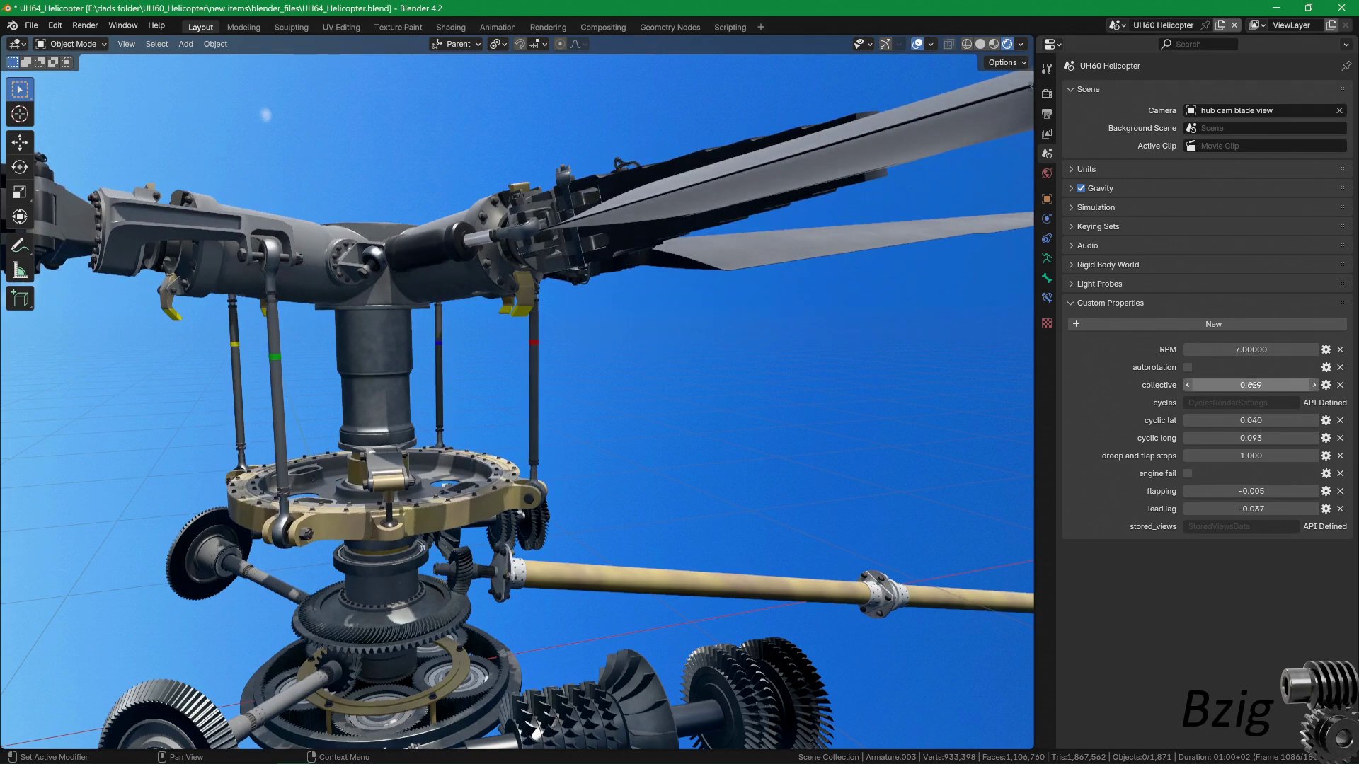